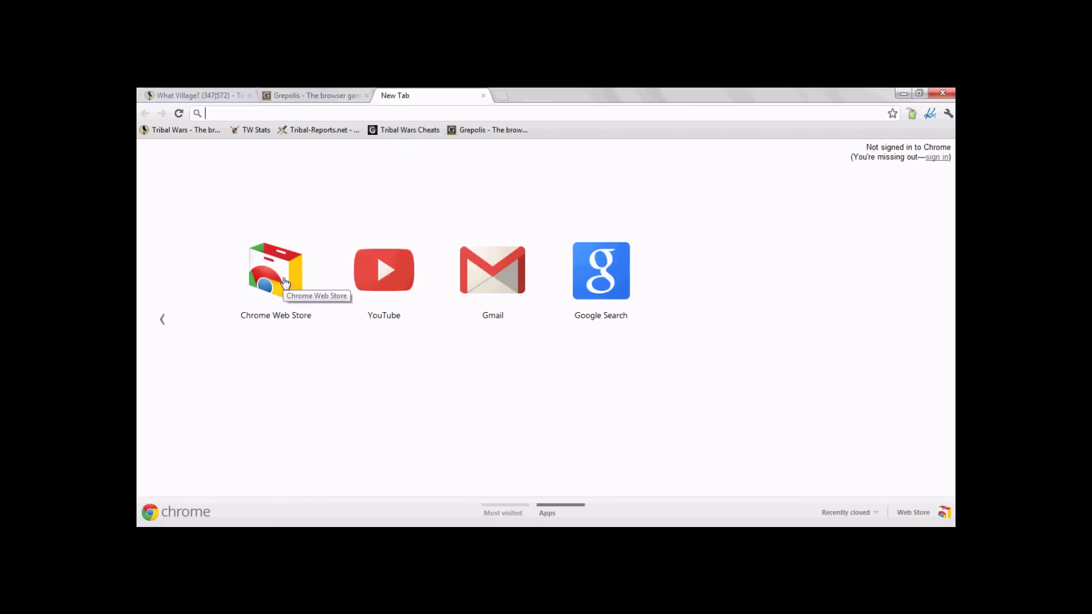
Step: Open the Chrome Web Store from the New Tab page's Apps view
{"action": "left_click", "coordinate": [286, 282]}
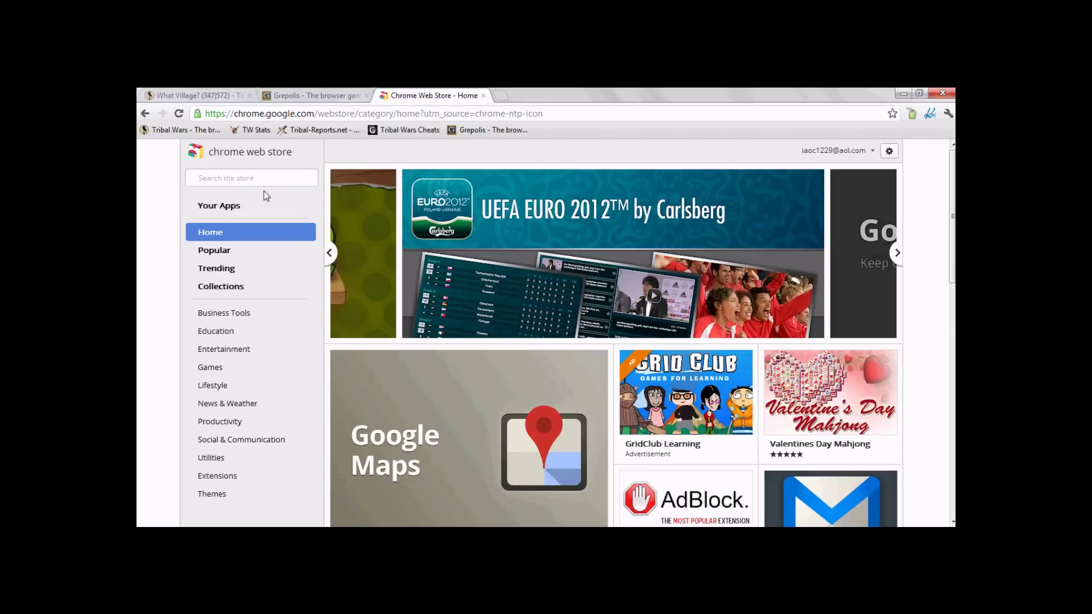
Step: Paste 'shortcut manager' into the store search box and run the search
{"action": "left_click", "coordinate": [238, 179]}
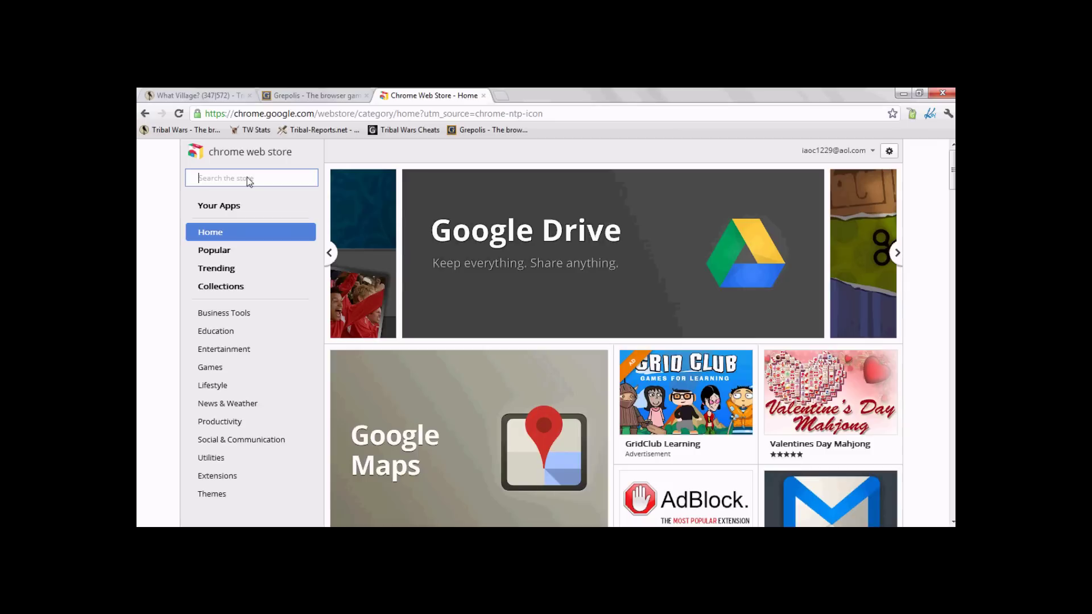
{"action": "type", "text": "shortcut manager"}
{"action": "left_click", "coordinate": [248, 206]}
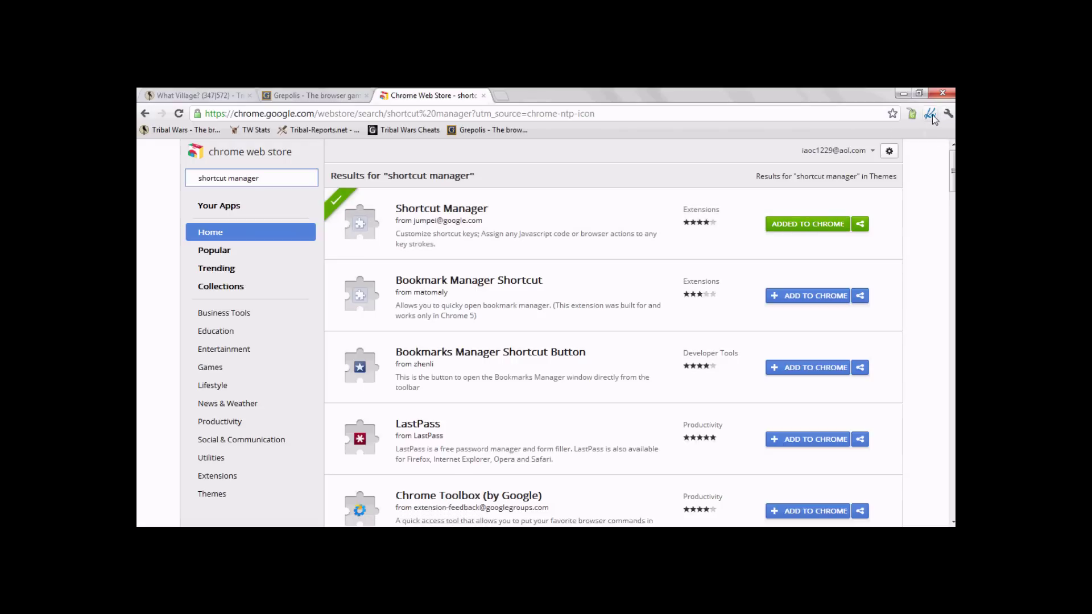
Step: Open Shortcut Manager's full settings and set the first shortcut's key to 1
{"action": "left_click", "coordinate": [930, 114]}
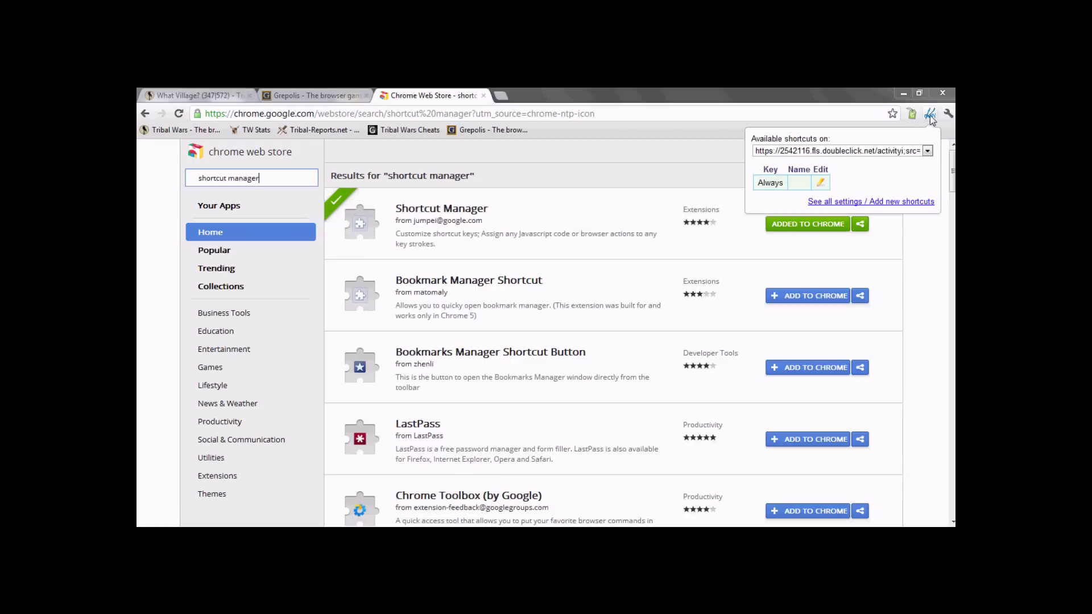
{"action": "left_click", "coordinate": [841, 203]}
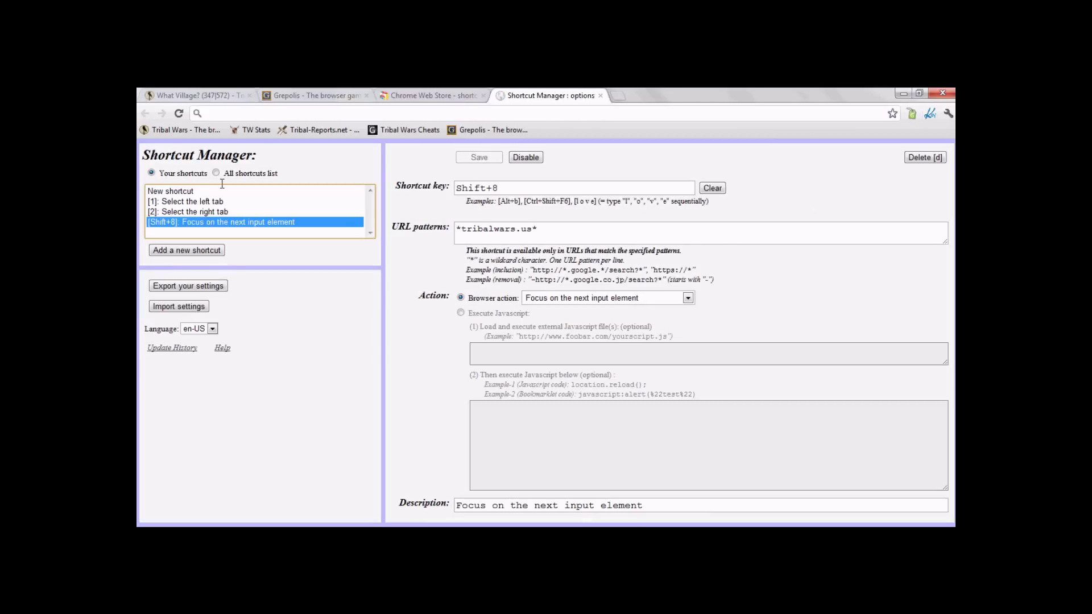
{"action": "left_click", "coordinate": [196, 204]}
{"action": "left_click", "coordinate": [458, 187]}
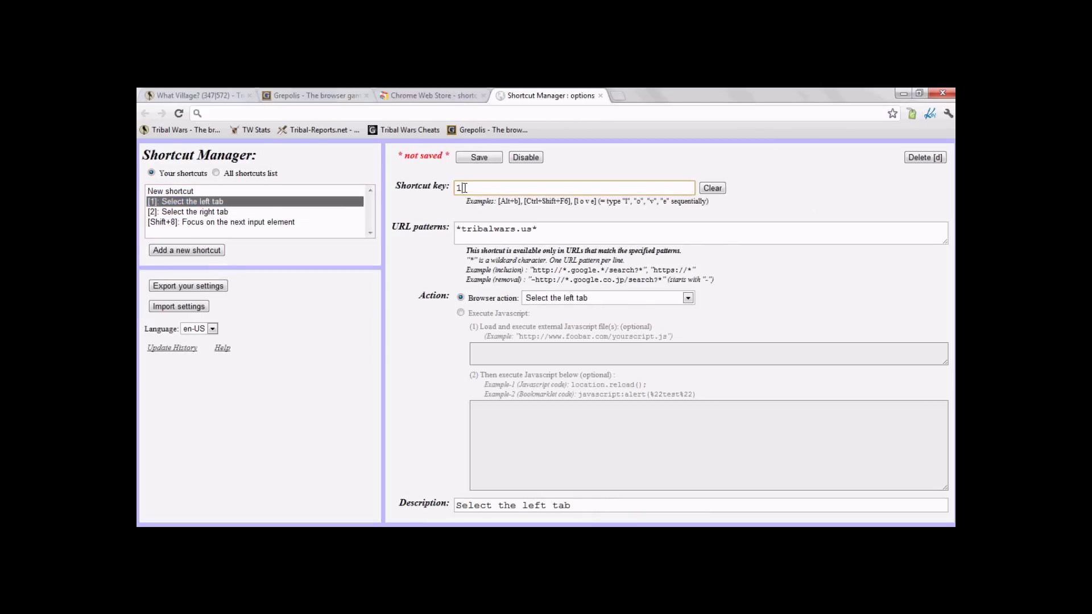
{"action": "type", "text": "1"}
Step: Keep the *tribalwars.us* URL pattern and the Select the left tab action, then save shortcut 1
{"action": "left_click", "coordinate": [478, 230]}
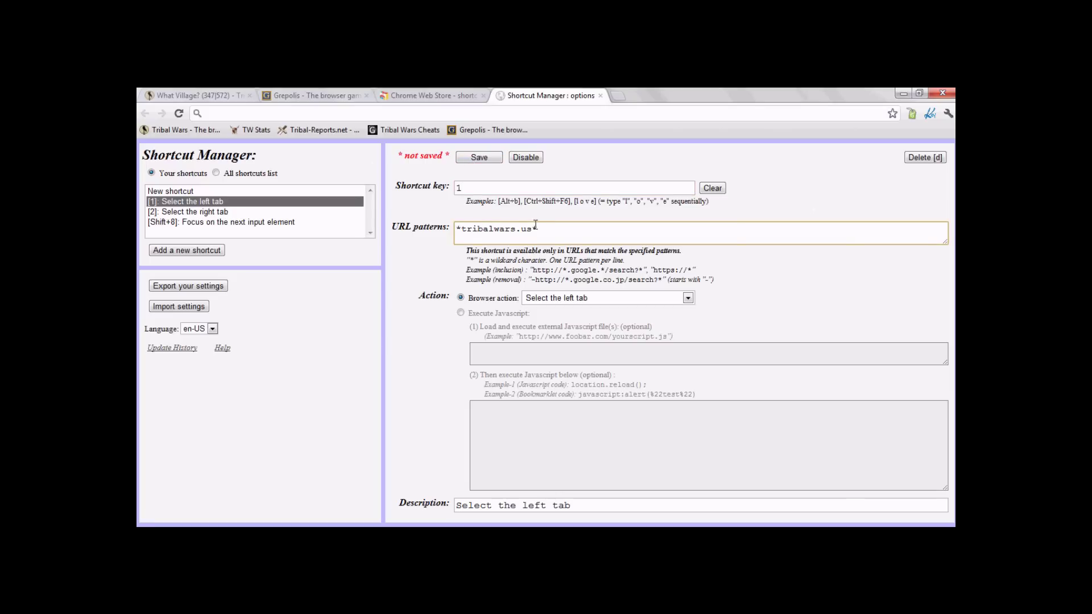
{"action": "left_click_drag", "start_coordinate": [455, 229], "coordinate": [541, 231]}
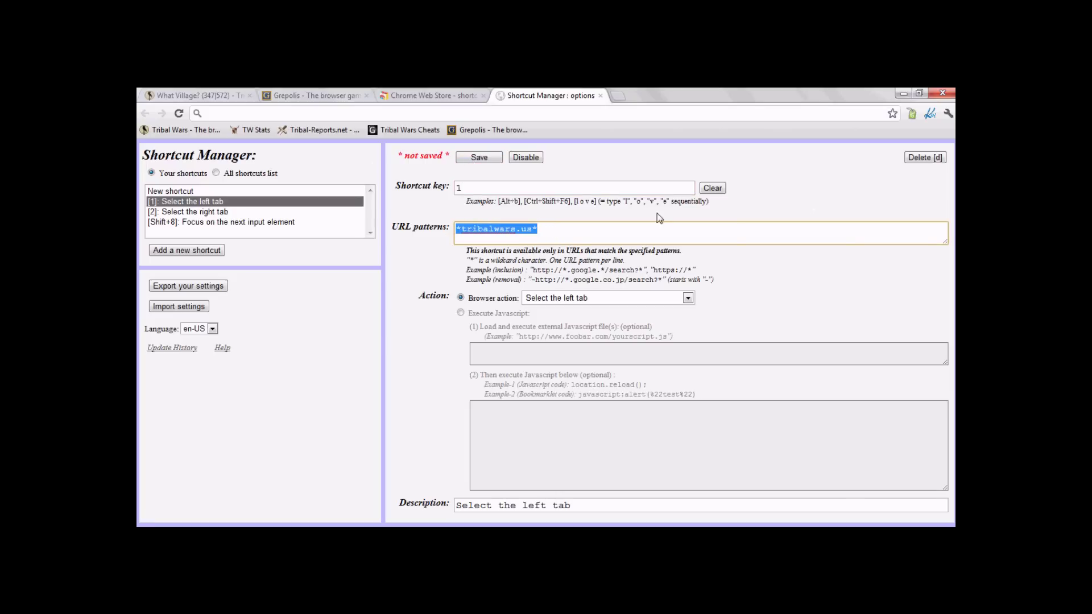
{"action": "left_click", "coordinate": [789, 208]}
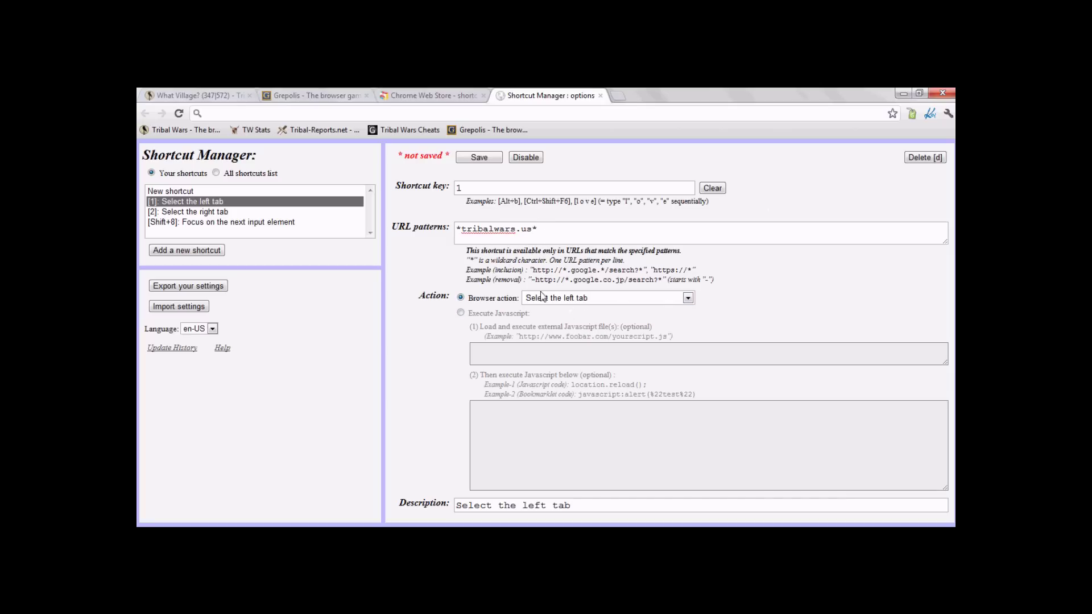
{"action": "left_click", "coordinate": [689, 297]}
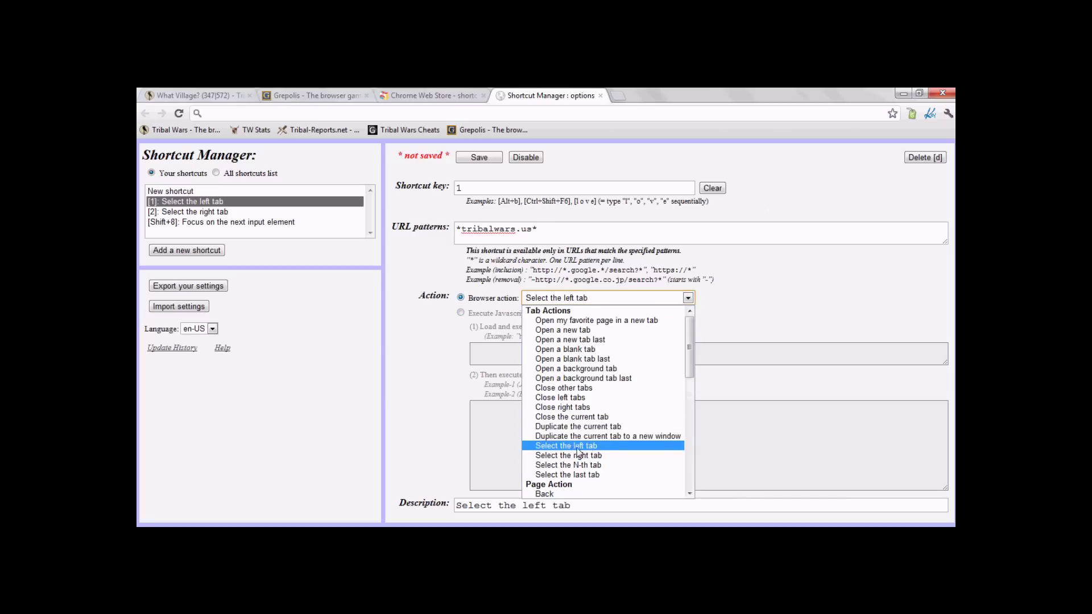
{"action": "left_click", "coordinate": [622, 446]}
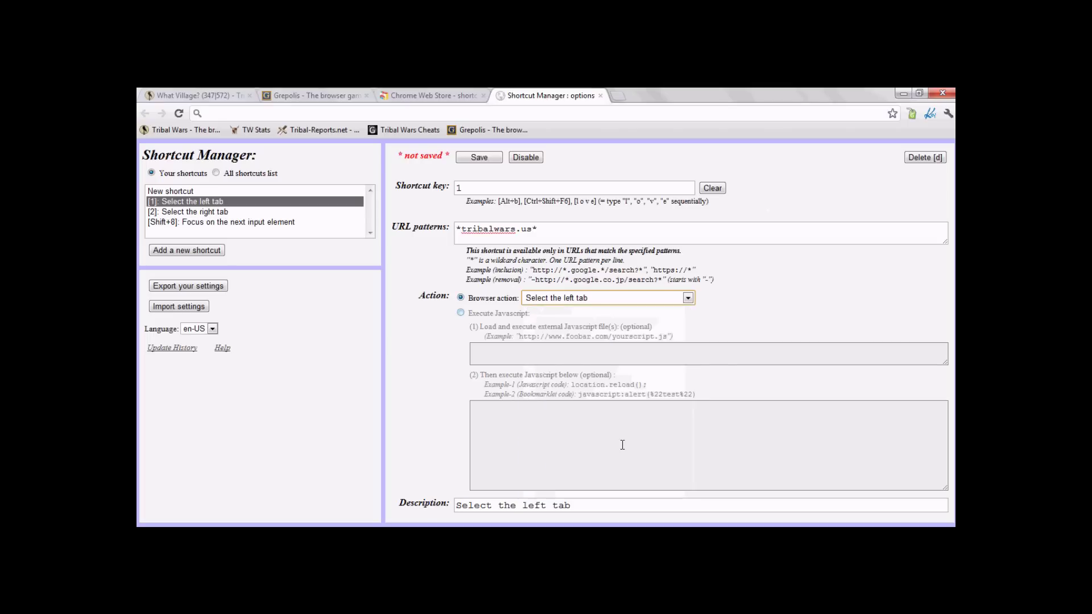
{"action": "left_click", "coordinate": [441, 365]}
{"action": "left_click", "coordinate": [478, 158]}
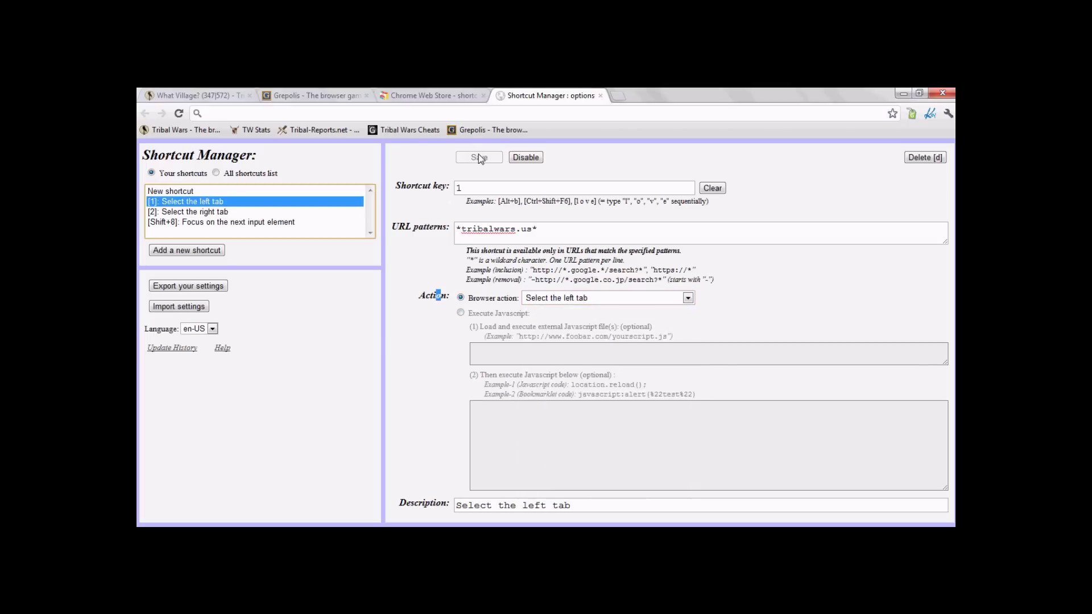
Step: Give shortcut 2 the Select the right tab action
{"action": "left_click", "coordinate": [217, 213]}
{"action": "left_click", "coordinate": [495, 188]}
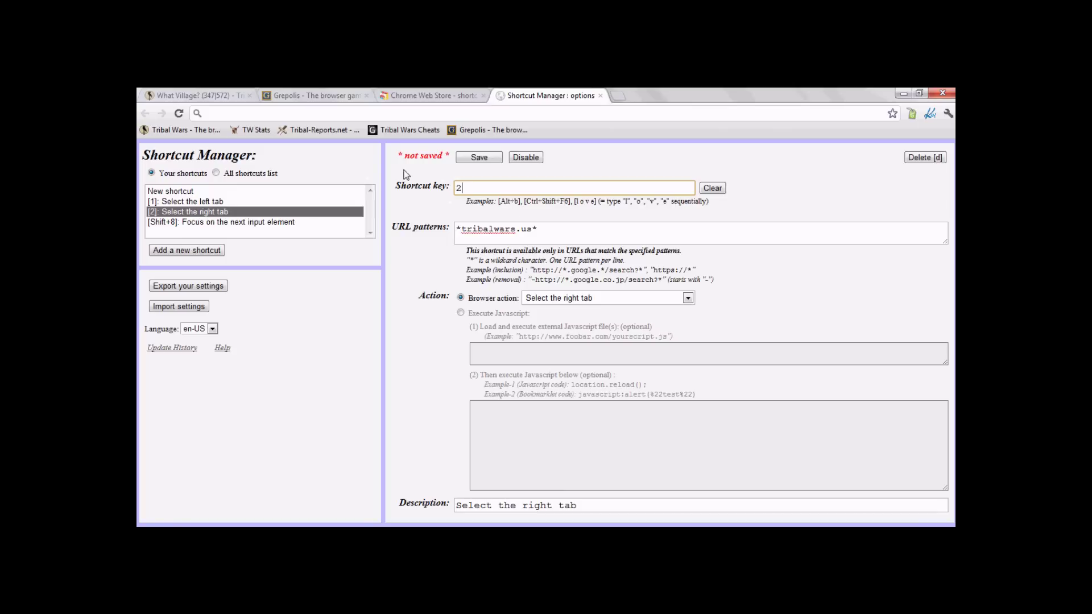
{"action": "left_click", "coordinate": [688, 298]}
{"action": "left_click", "coordinate": [592, 458]}
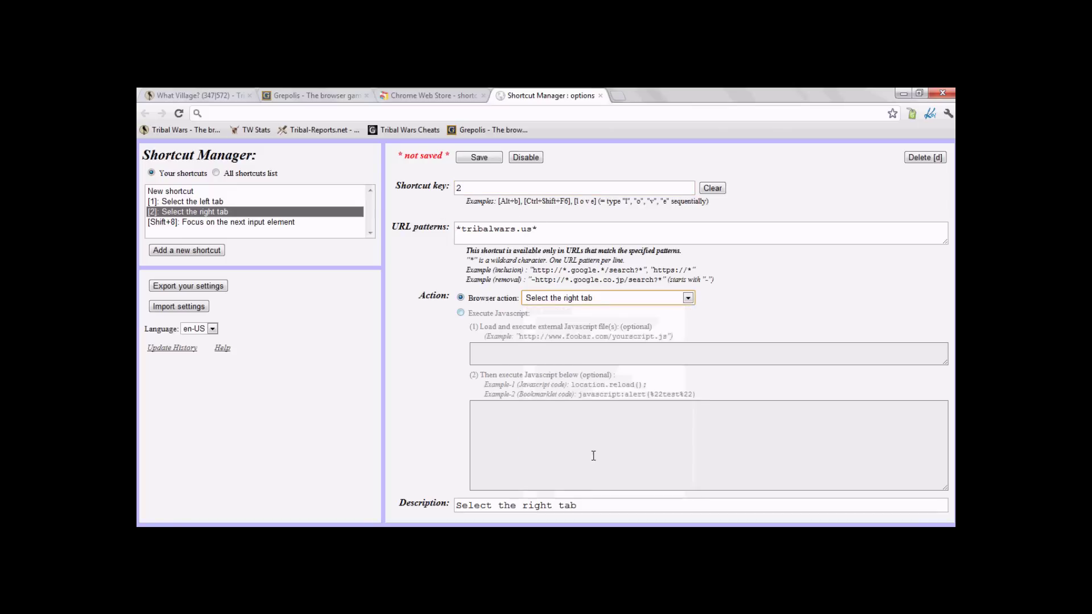
{"action": "left_click", "coordinate": [291, 222]}
Step: Load the Shift+8 shortcut and re-record its key as Shift+8
{"action": "left_click", "coordinate": [545, 347]}
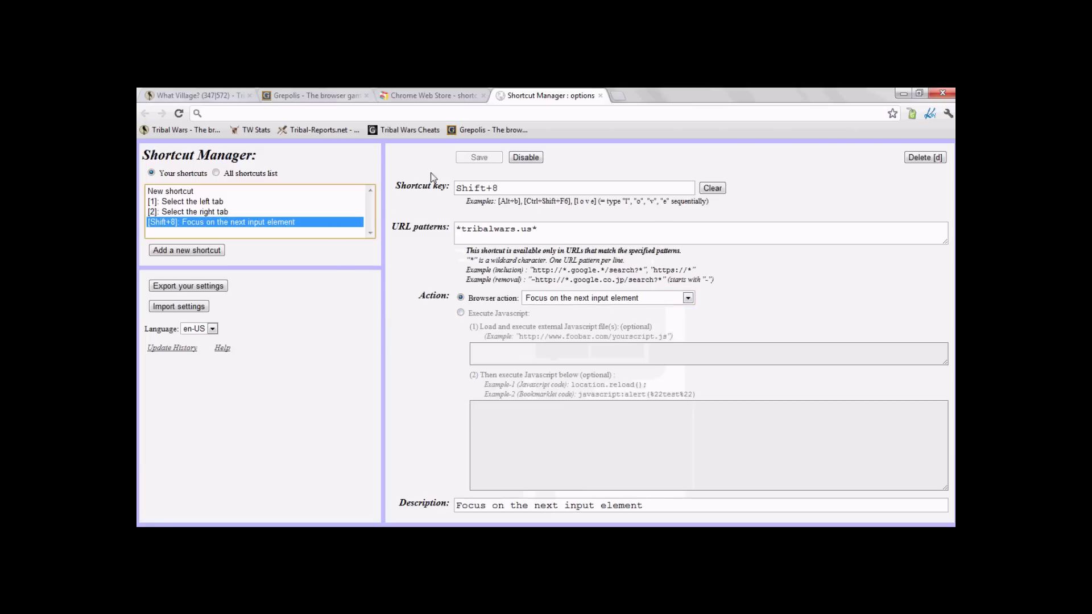
{"action": "left_click", "coordinate": [509, 189]}
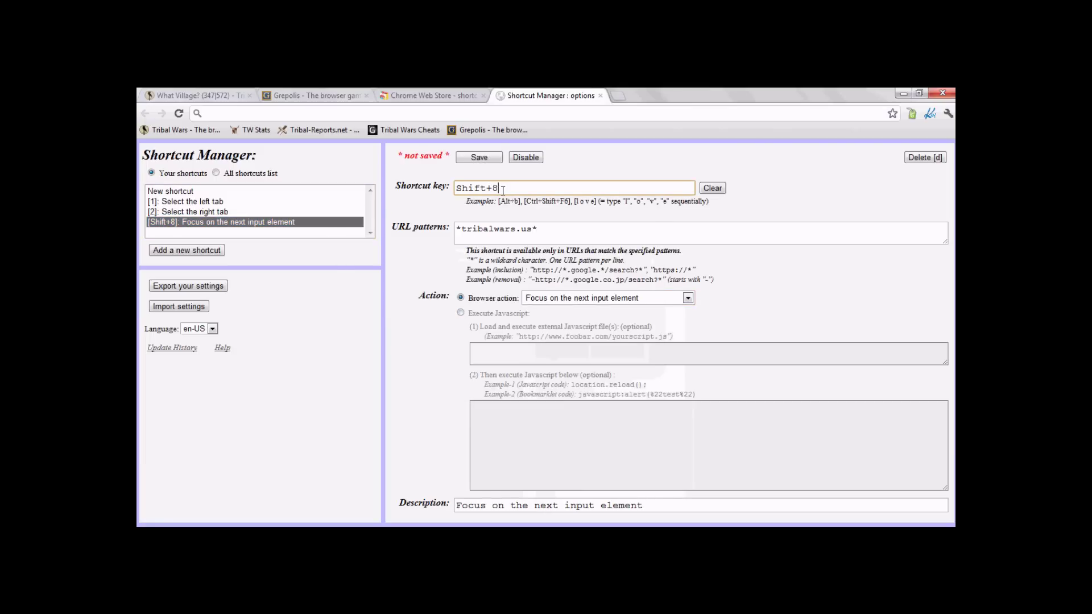
{"action": "key", "text": "shift+8"}
{"action": "key", "text": "BackSpace"}
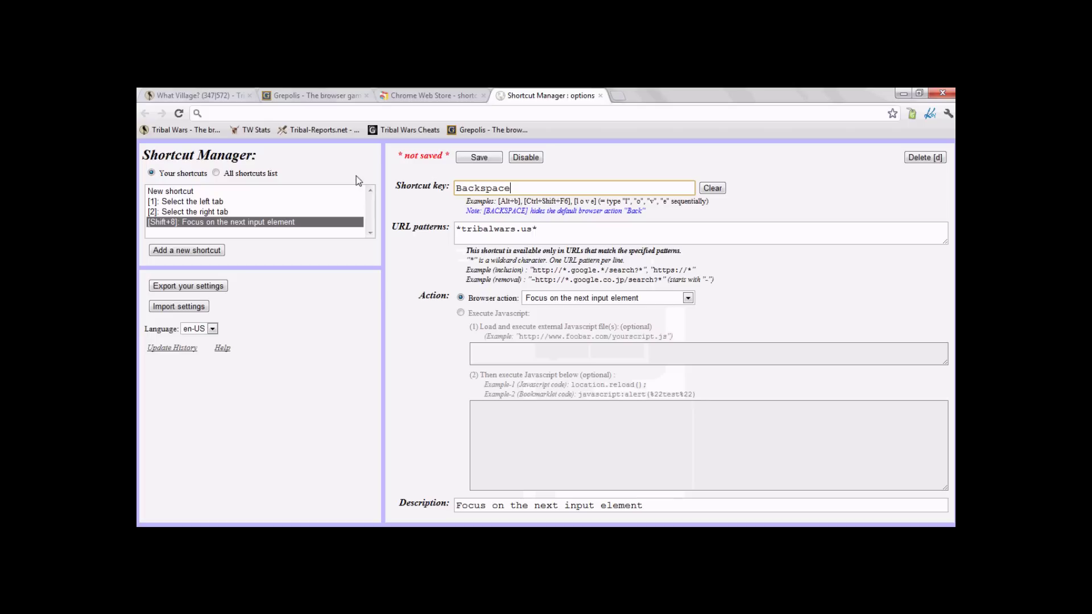
{"action": "left_click_drag", "start_coordinate": [505, 188], "coordinate": [436, 198]}
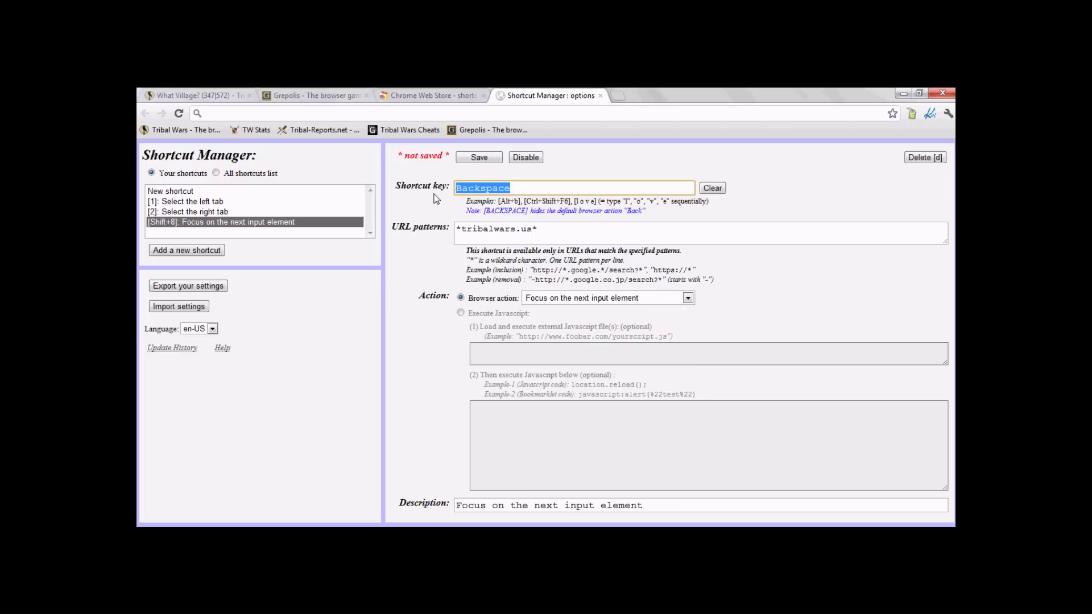
{"action": "key", "text": "shift+8"}
{"action": "left_click", "coordinate": [698, 155]}
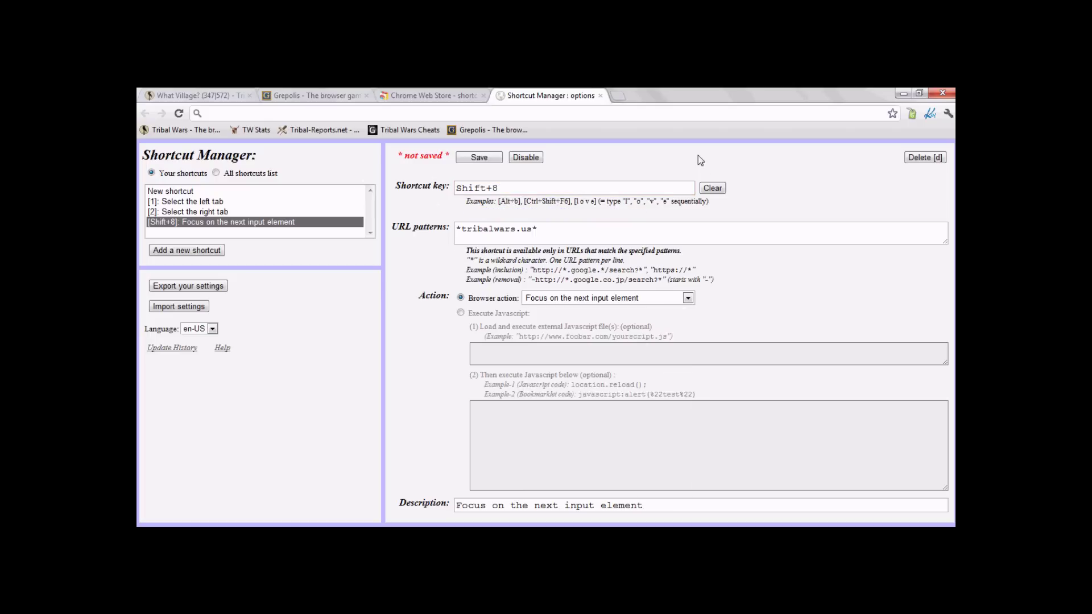
Step: Keep the *tribalwars.us* URL pattern and set the action to Focus on the next input element
{"action": "left_click", "coordinate": [566, 225]}
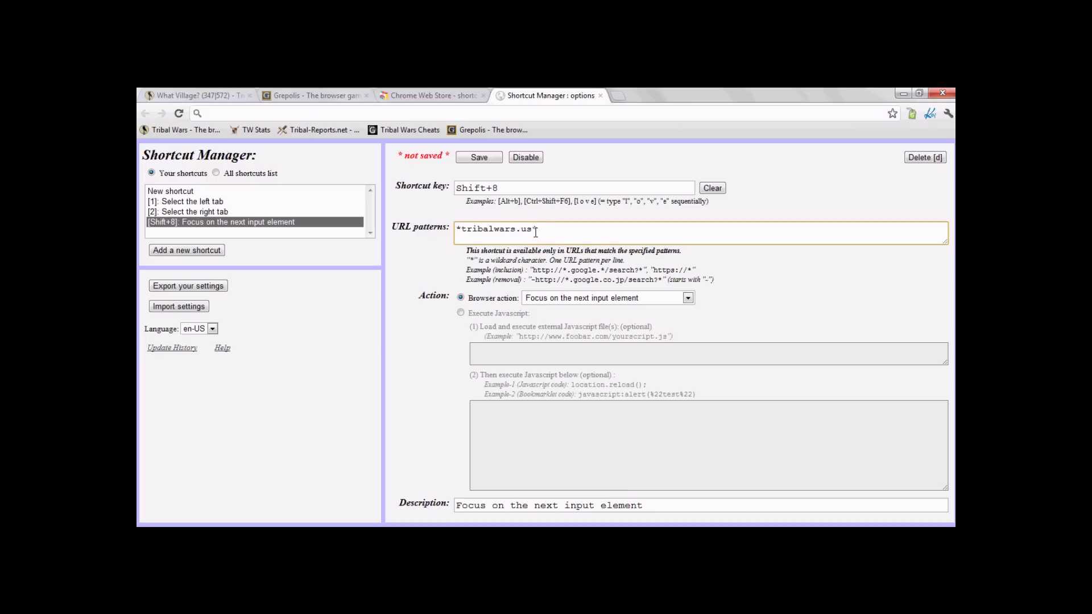
{"action": "left_click_drag", "start_coordinate": [537, 231], "coordinate": [533, 229]}
{"action": "left_click", "coordinate": [622, 217]}
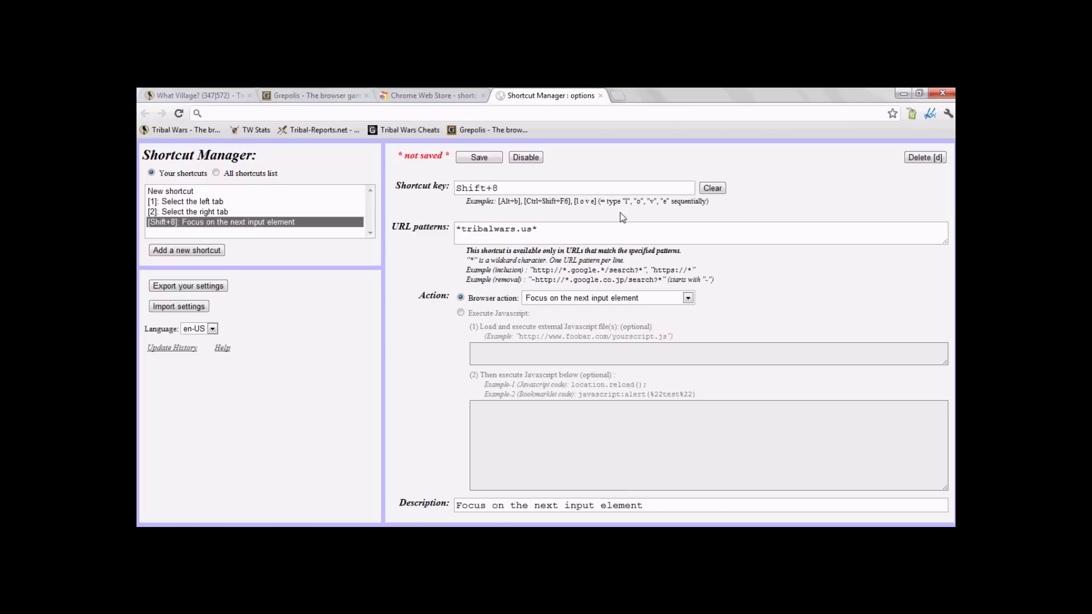
{"action": "left_click", "coordinate": [689, 299]}
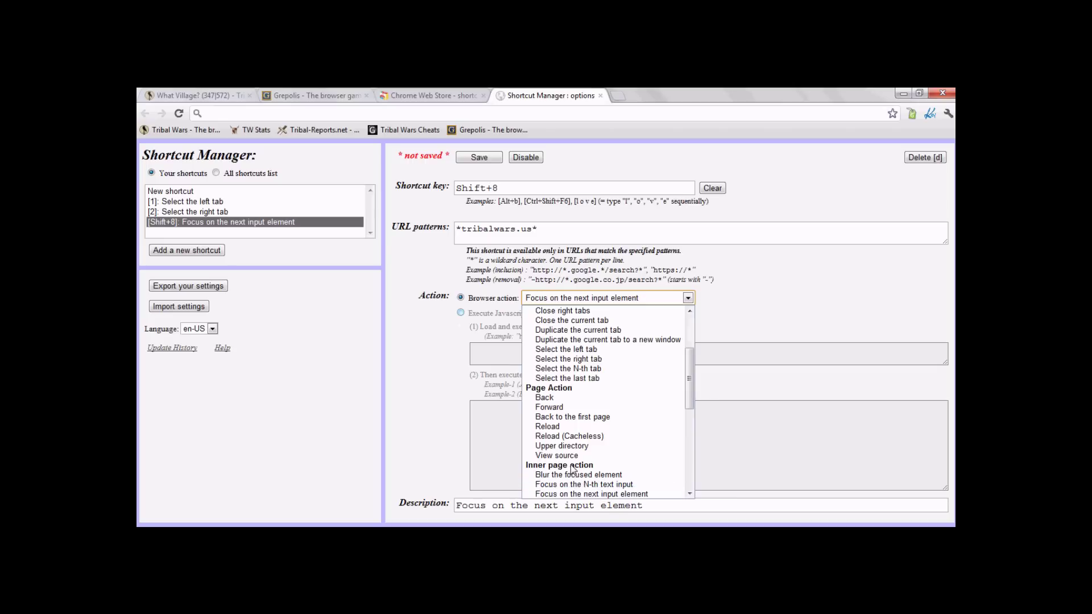
{"action": "left_click", "coordinate": [588, 494]}
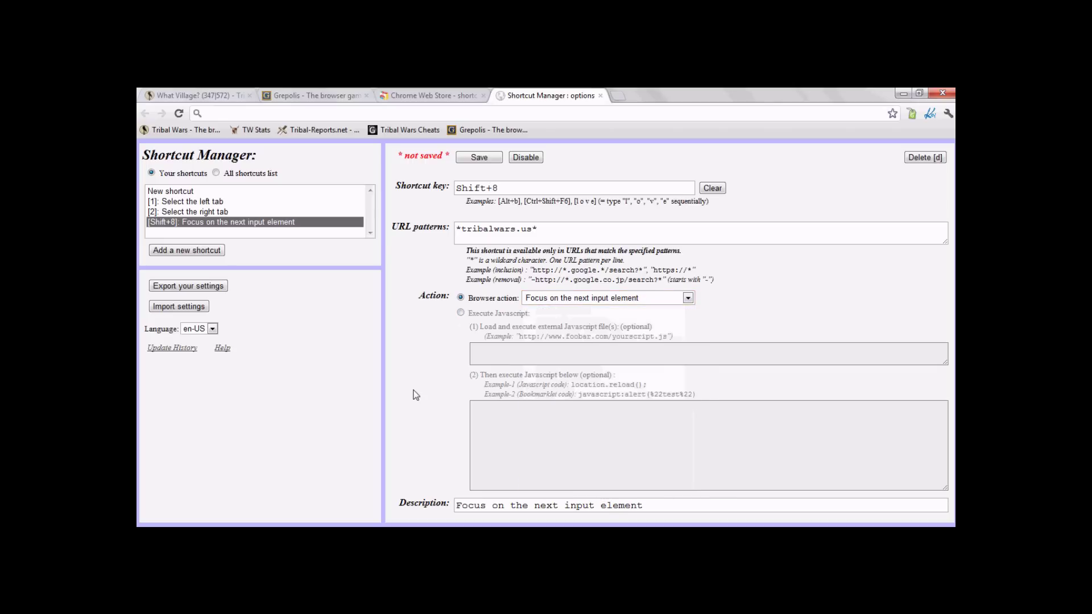
Step: Save the Shift+8 shortcut, review the saved shortcuts and discard a blank new one
{"action": "left_click", "coordinate": [479, 157]}
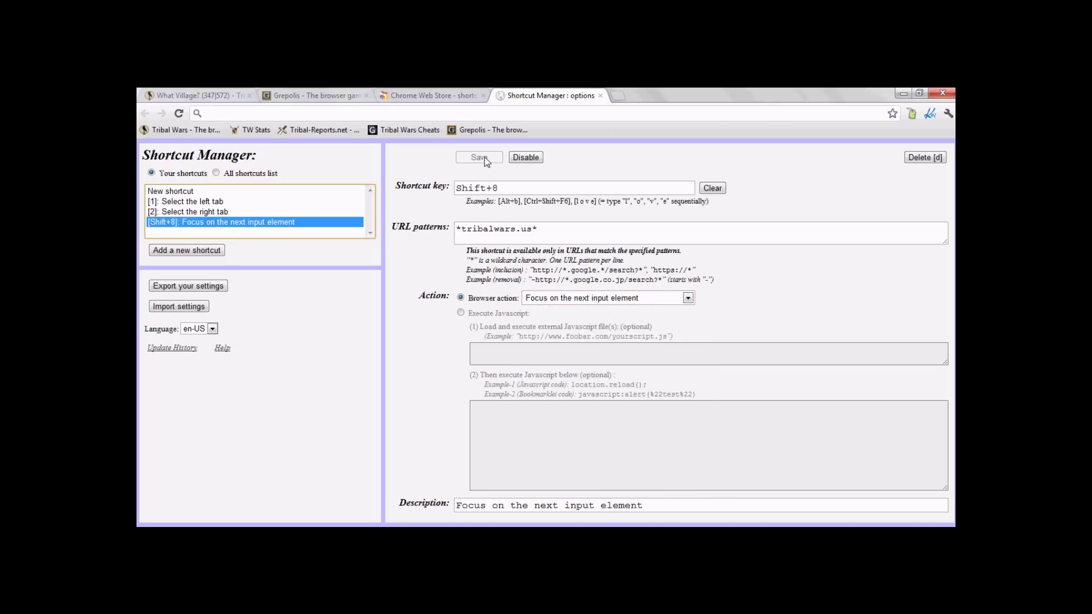
{"action": "left_click", "coordinate": [228, 211]}
{"action": "left_click", "coordinate": [227, 202]}
{"action": "left_click", "coordinate": [239, 223]}
{"action": "left_click", "coordinate": [230, 212]}
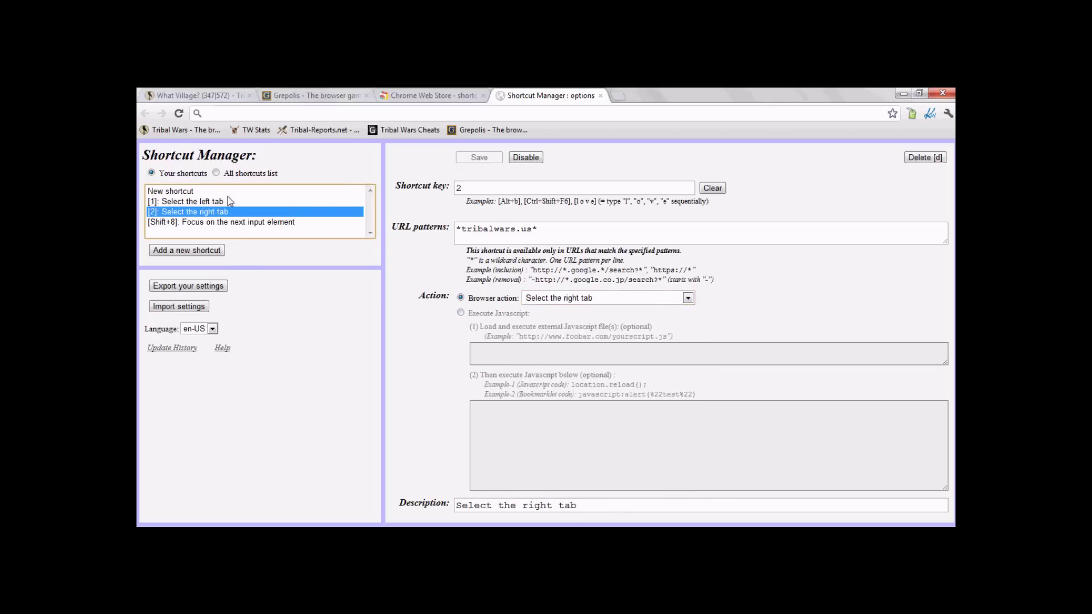
{"action": "left_click", "coordinate": [228, 192]}
{"action": "left_click", "coordinate": [230, 211]}
{"action": "left_click", "coordinate": [562, 350]}
Step: Recheck the left-tab, right-tab and Shift+8 shortcuts, then return to the Tribal Wars map
{"action": "left_click", "coordinate": [216, 201]}
{"action": "left_click", "coordinate": [214, 214]}
{"action": "left_click", "coordinate": [211, 222]}
{"action": "left_click", "coordinate": [206, 212]}
{"action": "left_click", "coordinate": [210, 202]}
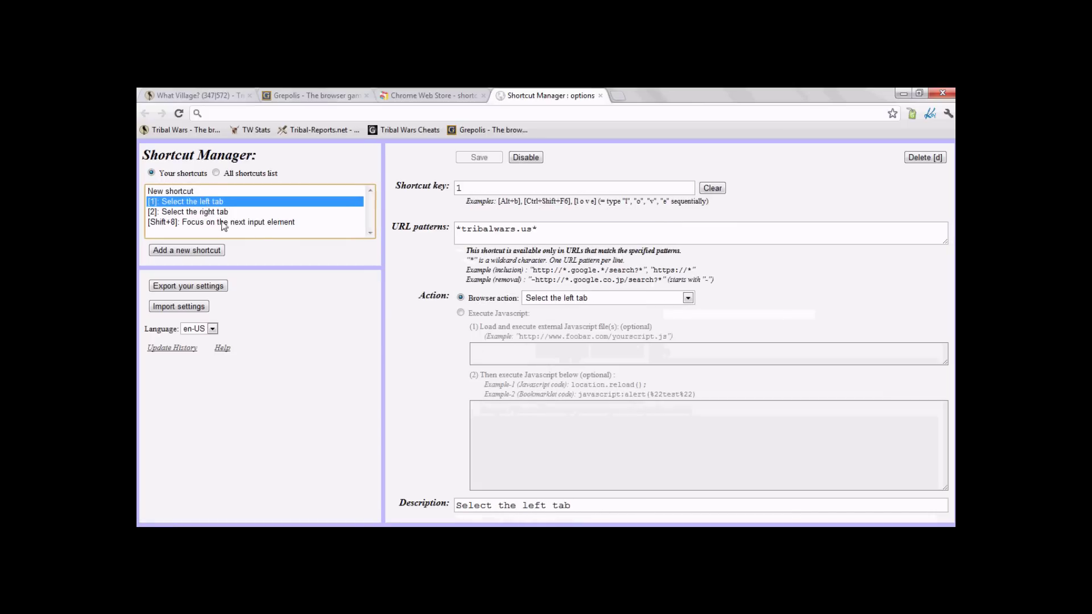
{"action": "left_click", "coordinate": [223, 223]}
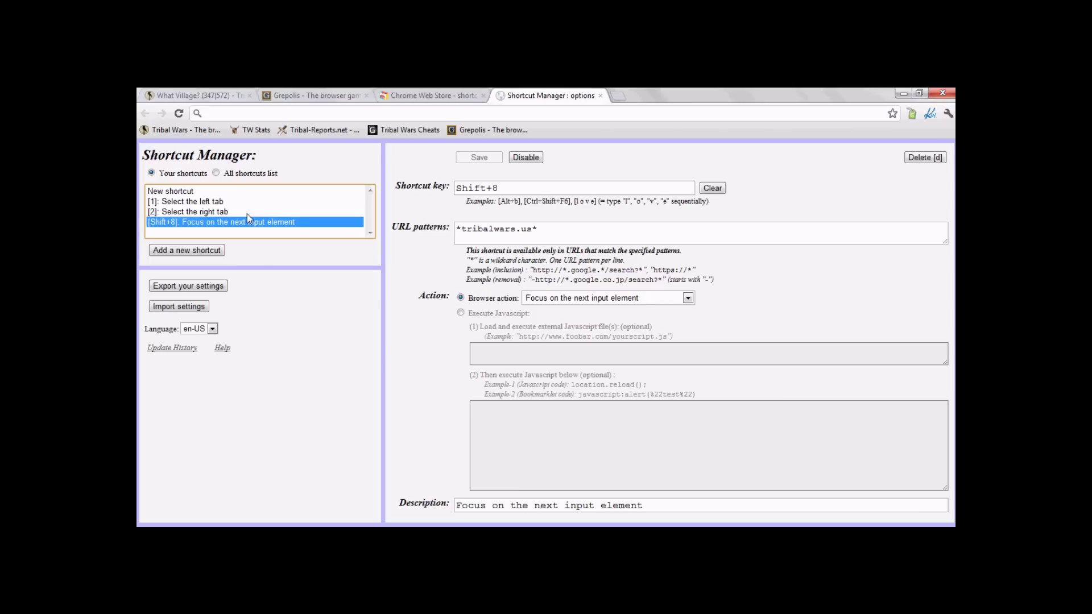
{"action": "left_click", "coordinate": [247, 214]}
{"action": "left_click", "coordinate": [236, 200]}
{"action": "left_click", "coordinate": [316, 163]}
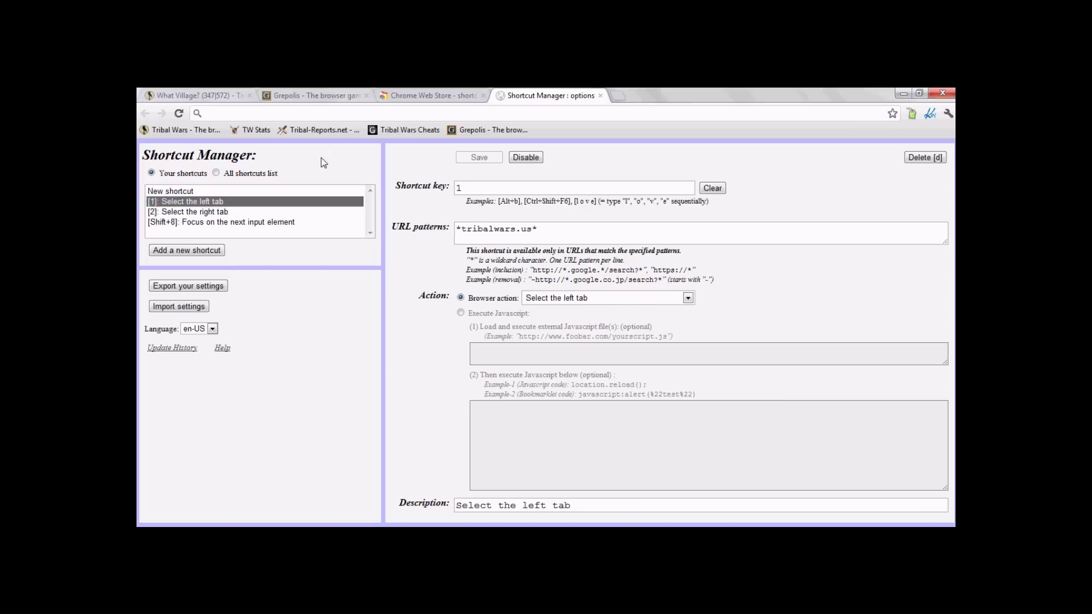
{"action": "left_click", "coordinate": [215, 96]}
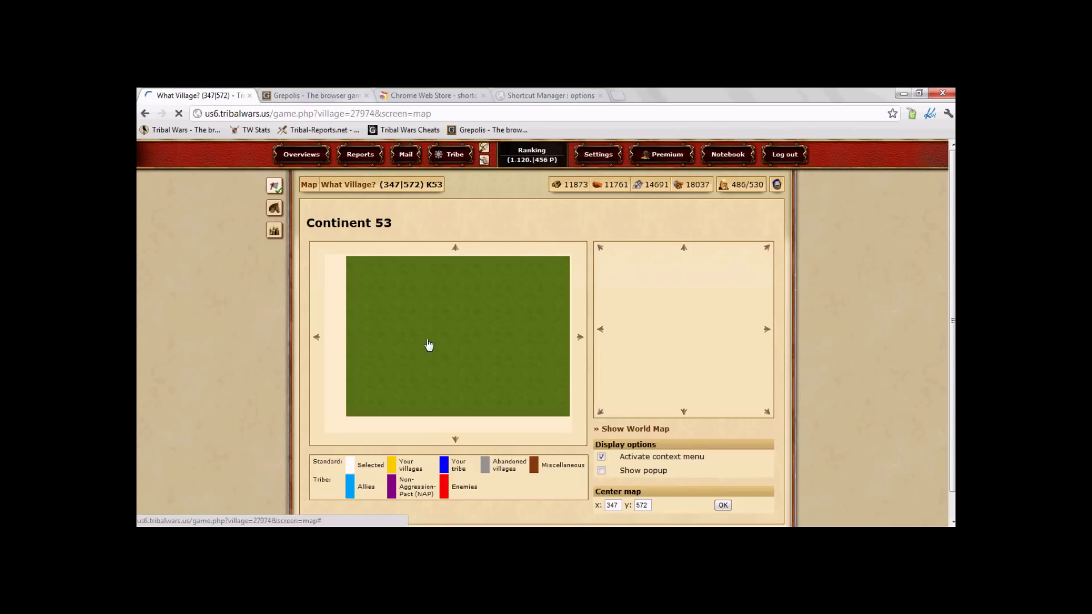
Step: Choose Send troops for bonus village 349|571 on the map and select the spear field
{"action": "mouse_move", "coordinate": [513, 318]}
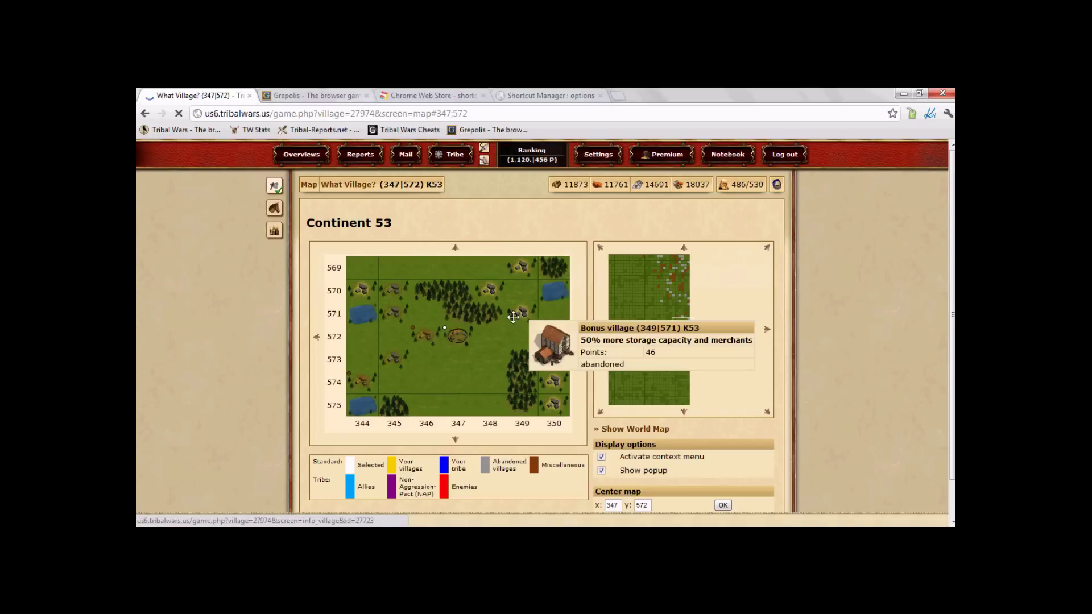
{"action": "left_click", "coordinate": [516, 314]}
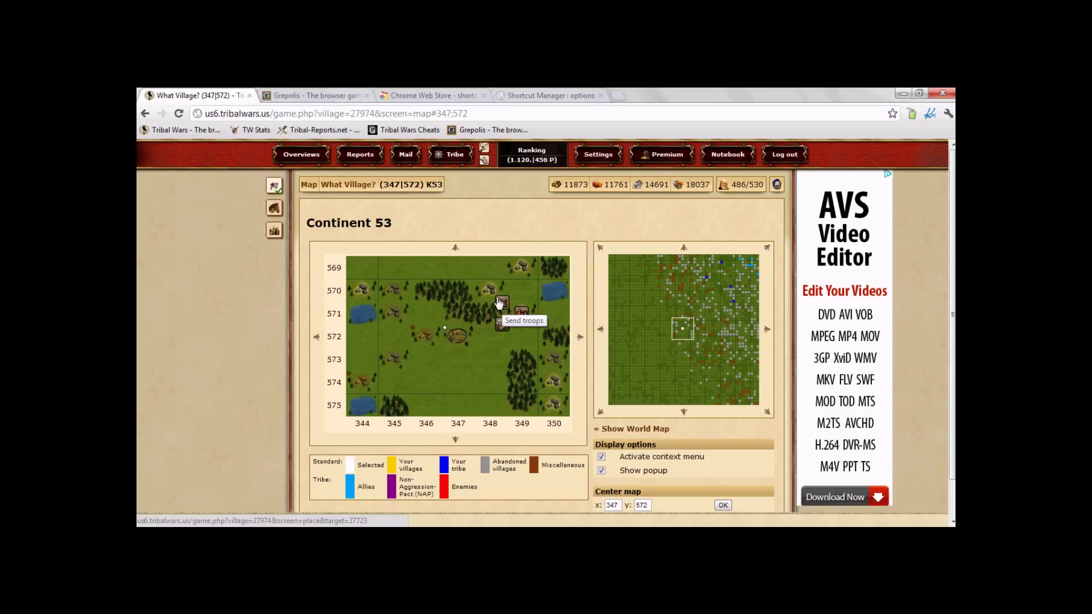
{"action": "left_click", "coordinate": [499, 303]}
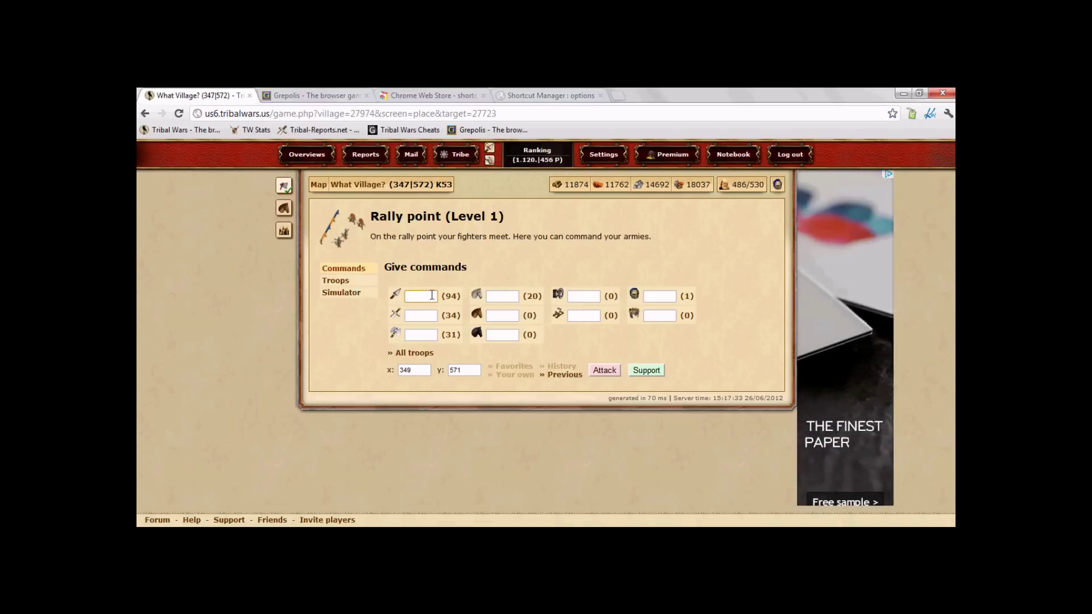
{"action": "left_click", "coordinate": [432, 295]}
Step: Enter 5 spear fighters, send the first tab's attack on 349|571, and go to the second tab
{"action": "type", "text": "5"}
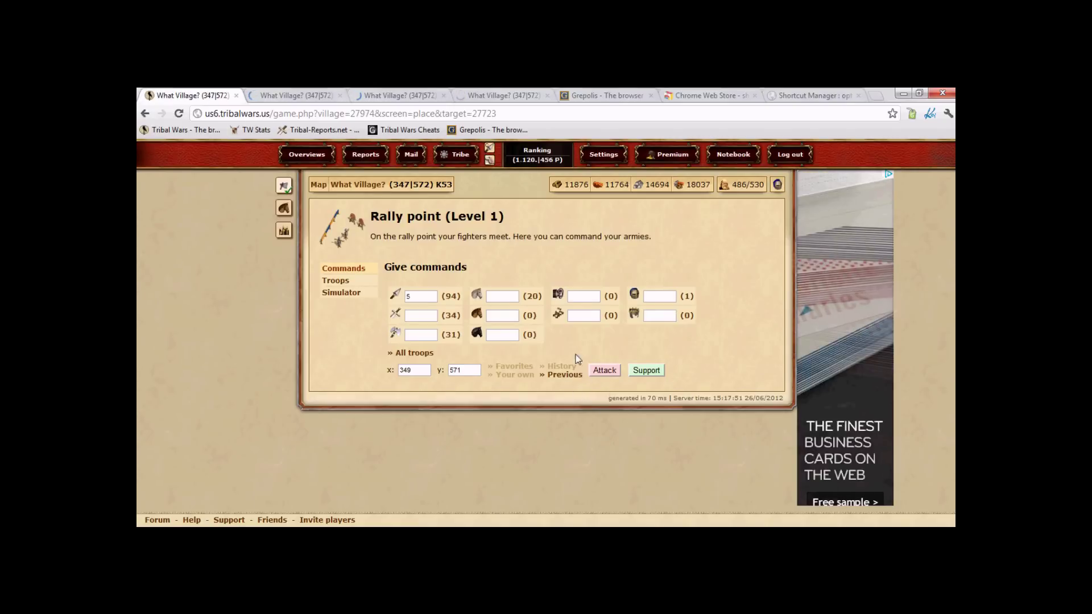
{"action": "left_click", "coordinate": [596, 370]}
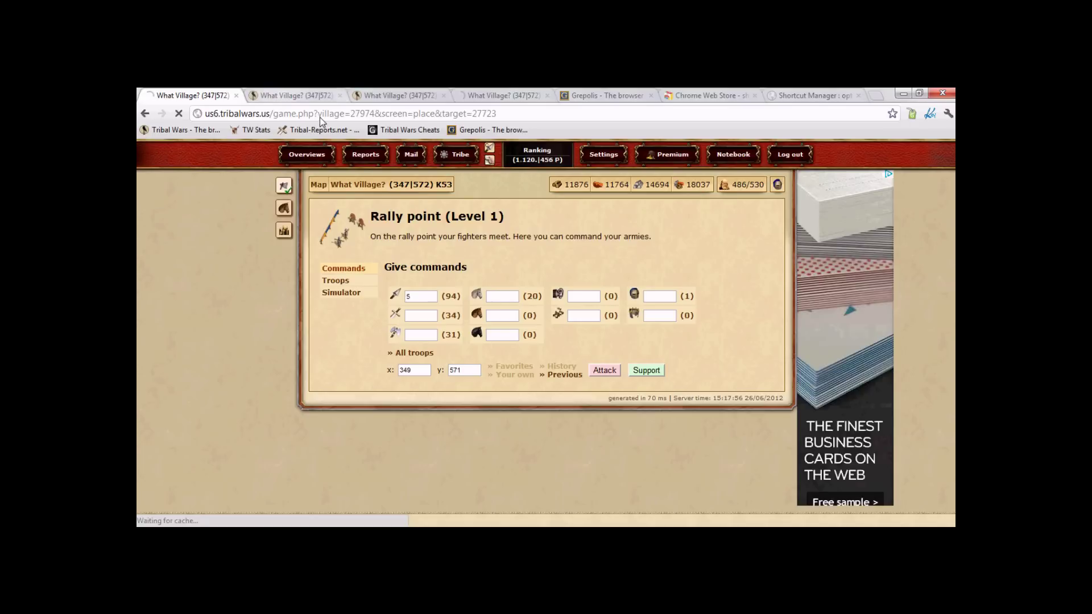
{"action": "left_click", "coordinate": [284, 96]}
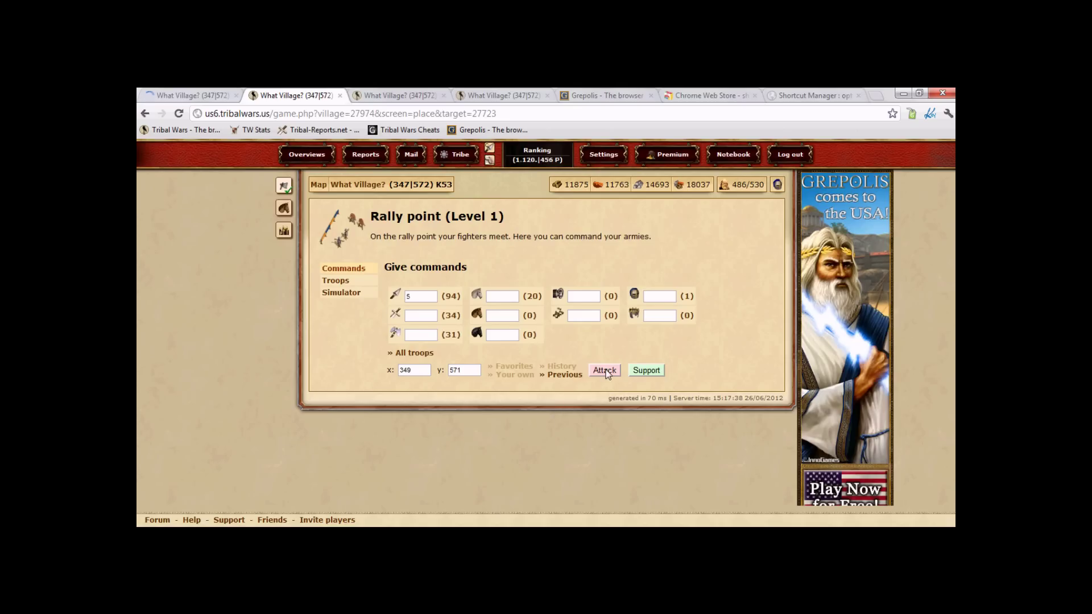
Step: Launch the attack on 349|571 from the second, third and fourth tabs
{"action": "left_click", "coordinate": [605, 370]}
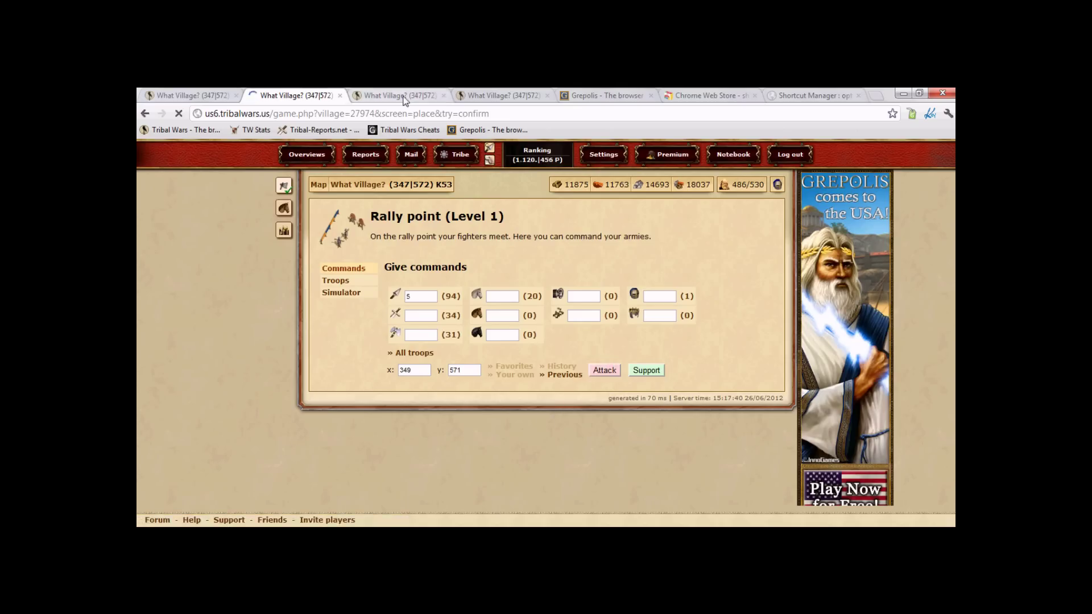
{"action": "left_click", "coordinate": [398, 95]}
{"action": "left_click", "coordinate": [605, 371]}
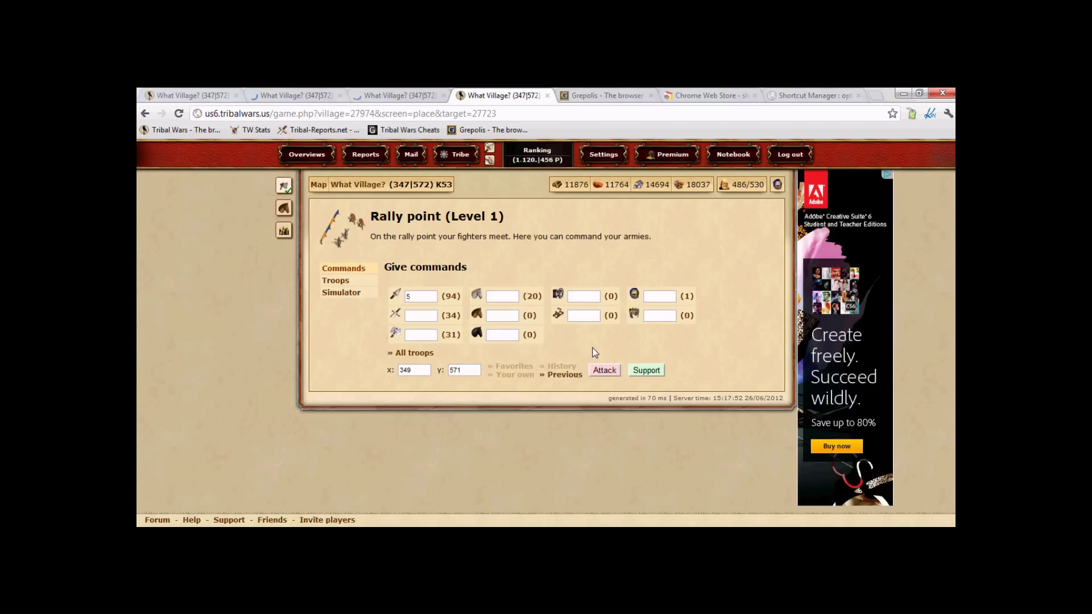
{"action": "left_click", "coordinate": [609, 367]}
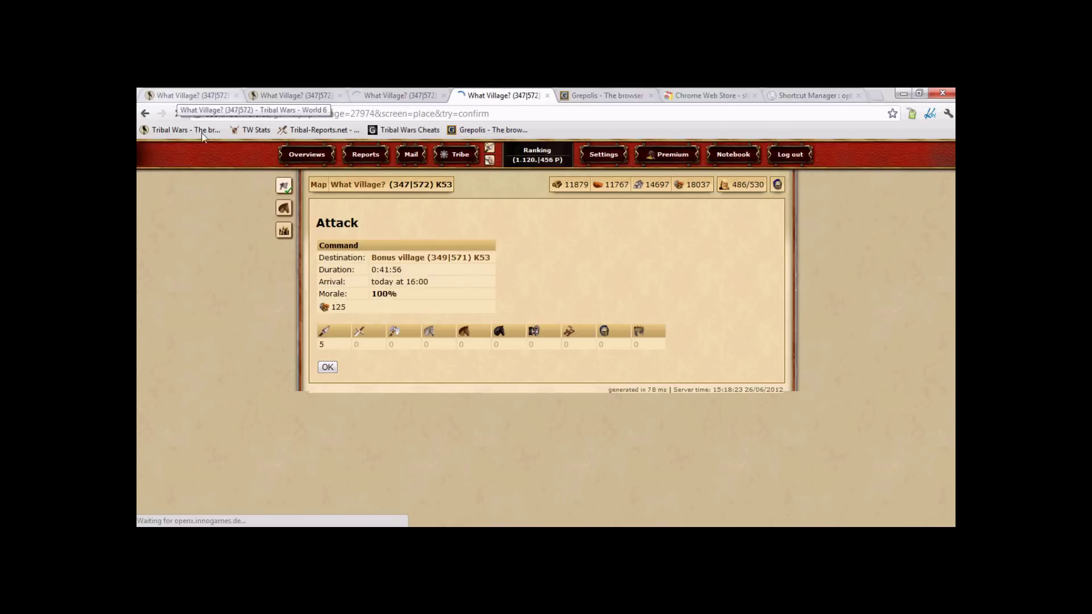
Step: Check the attack confirmations in the first, second and third tabs
{"action": "left_click", "coordinate": [194, 95]}
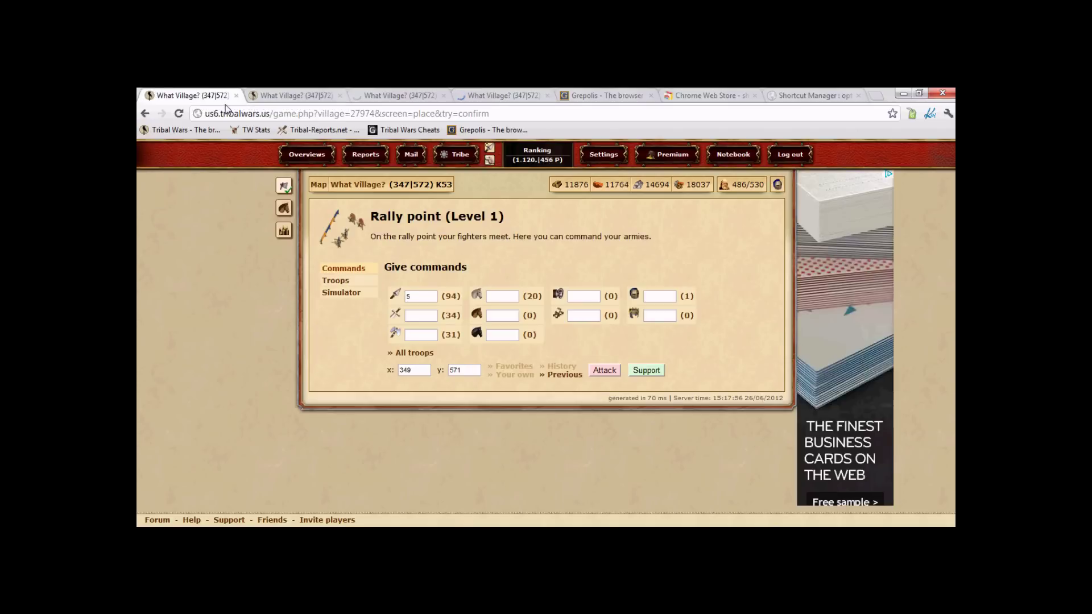
{"action": "left_click", "coordinate": [286, 94]}
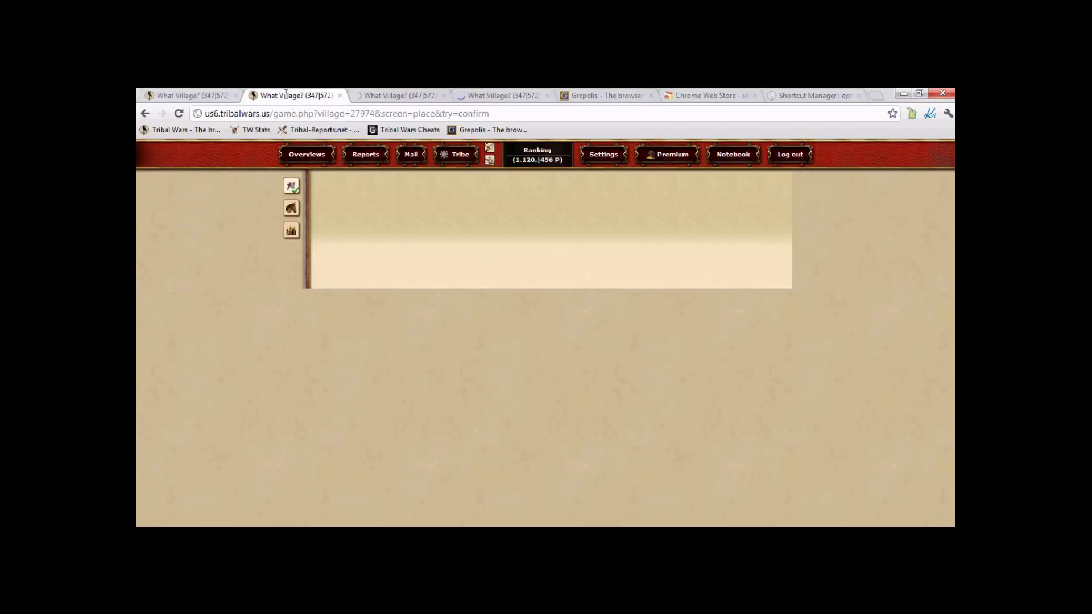
{"action": "left_click", "coordinate": [402, 97]}
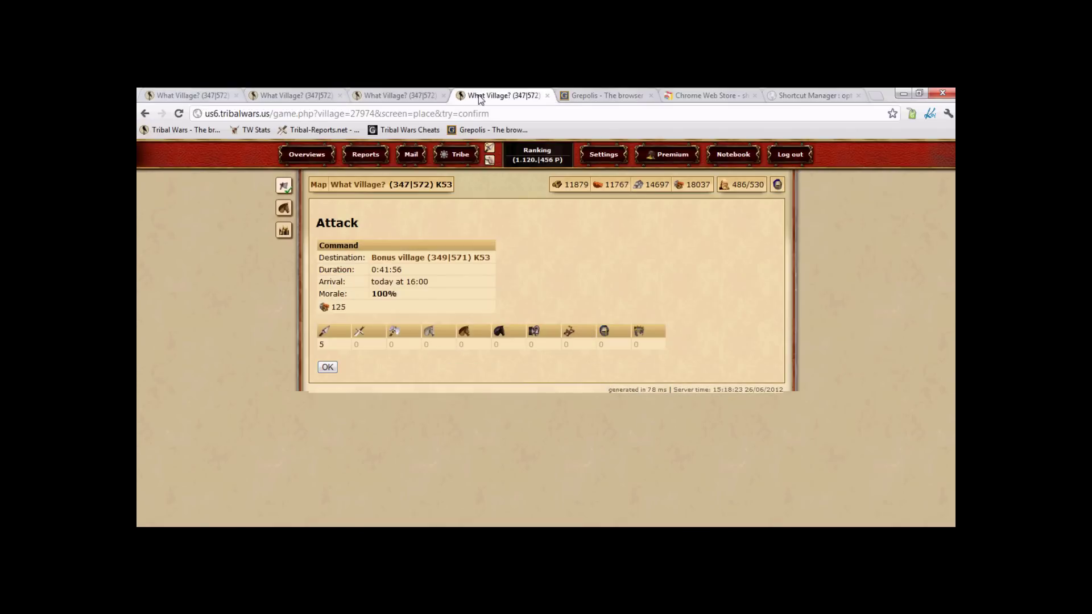
{"action": "left_click", "coordinate": [174, 95]}
{"action": "key", "text": "ctrl+Tab"}
{"action": "key", "text": "ctrl+Tab"}
{"action": "key", "text": "ctrl+Tab"}
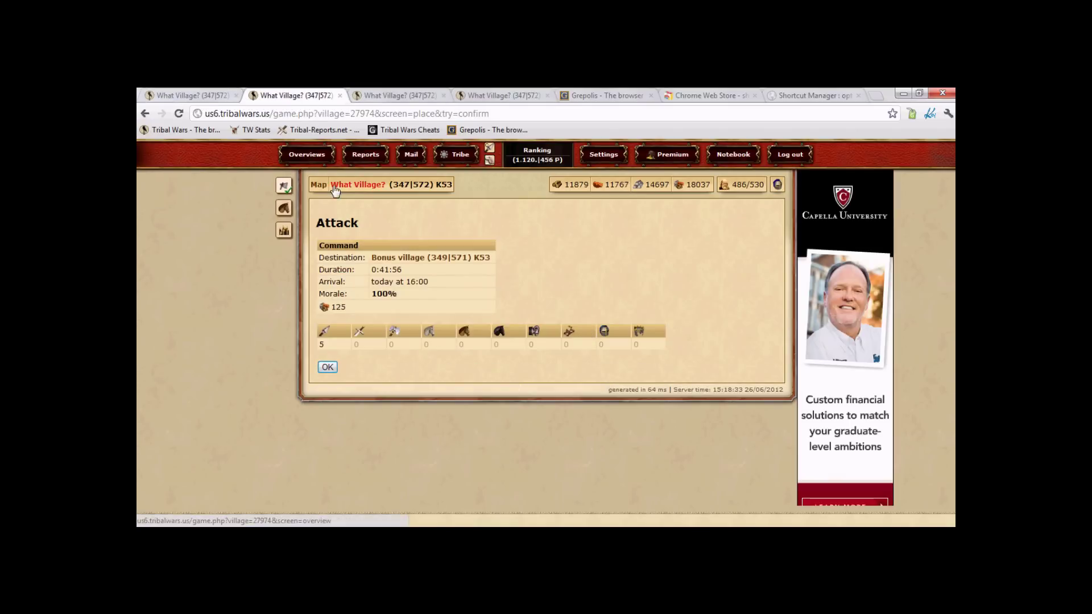
{"action": "key", "text": "ctrl+shift+Tab"}
{"action": "key", "text": "ctrl+shift+Tab"}
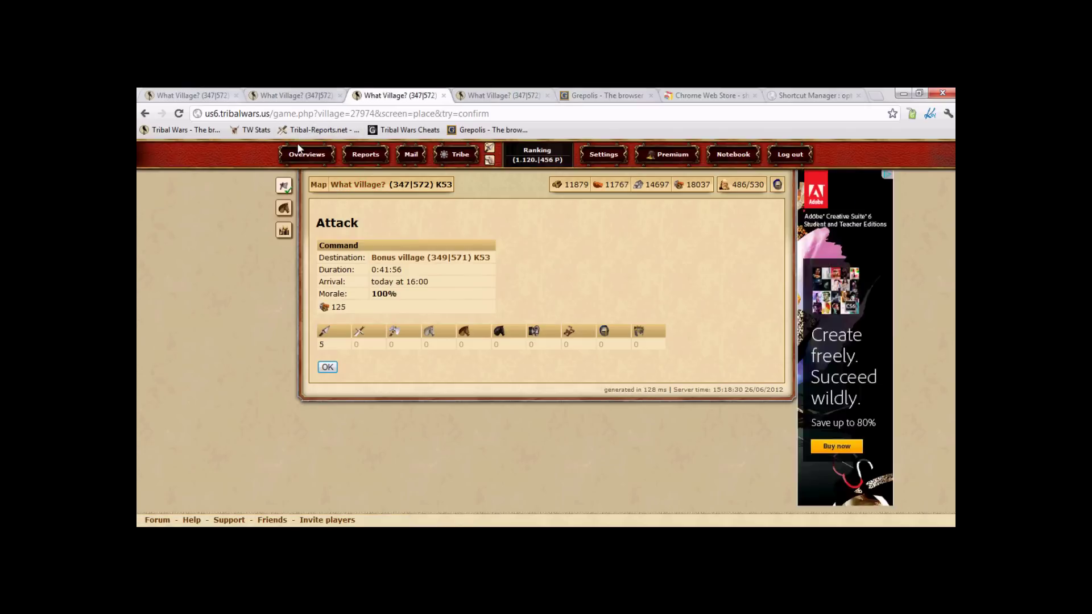
{"action": "left_click", "coordinate": [189, 95]}
Step: Cycle through the four attack tabs with Ctrl+Tab and Ctrl+Shift+Tab, ending on the first
{"action": "key", "text": "ctrl+Tab"}
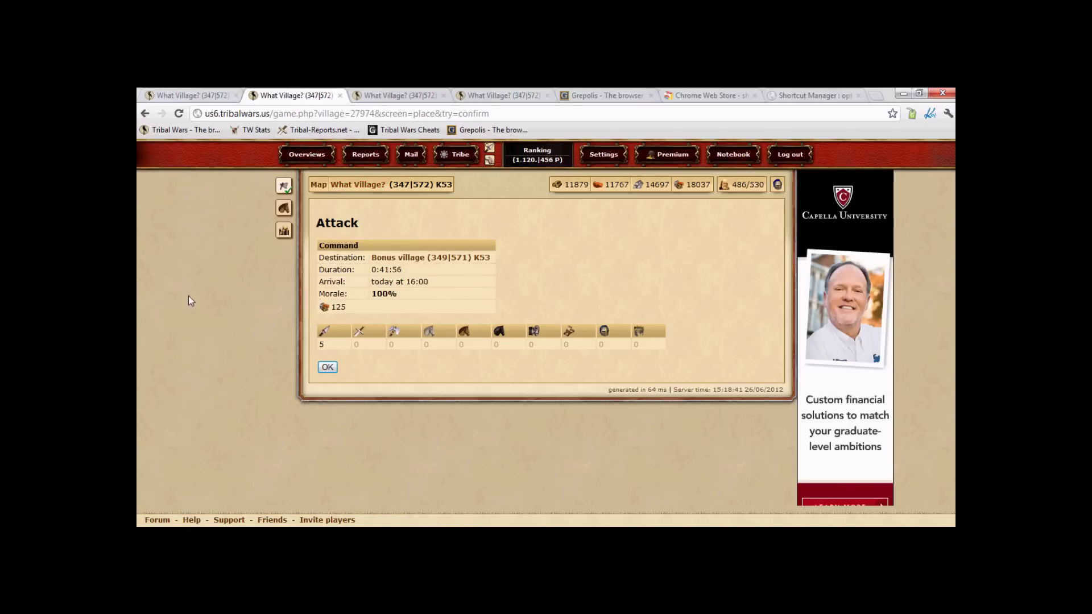
{"action": "key", "text": "ctrl+Tab"}
{"action": "key", "text": "ctrl+Tab"}
{"action": "key", "text": "ctrl+shift+Tab"}
{"action": "key", "text": "ctrl+shift+Tab"}
{"action": "key", "text": "ctrl+shift+Tab"}
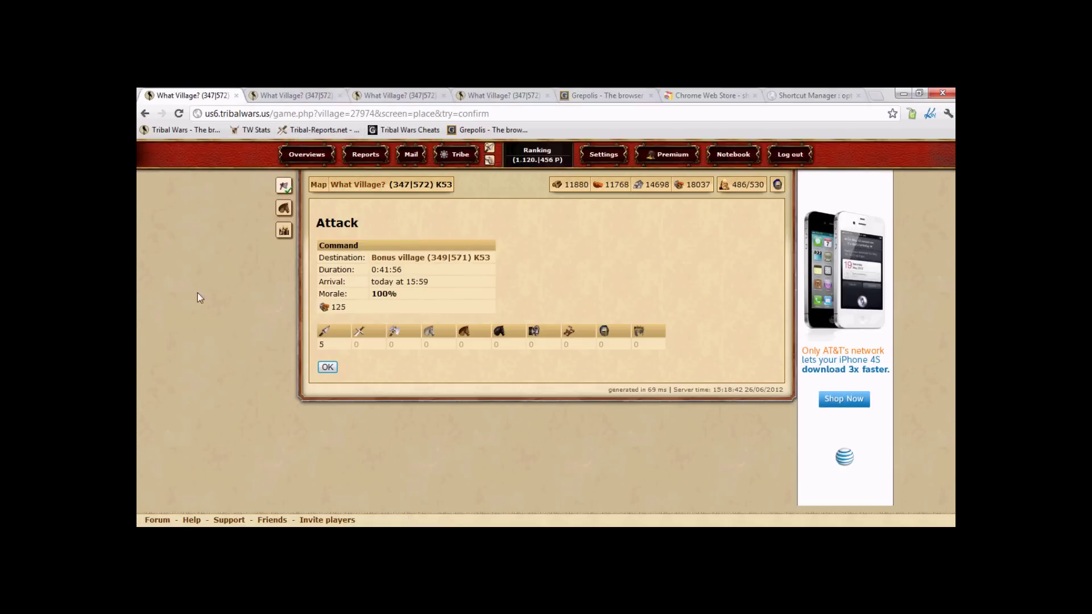
{"action": "key", "text": "ctrl+Tab"}
{"action": "key", "text": "ctrl+Tab"}
{"action": "key", "text": "ctrl+Tab"}
{"action": "key", "text": "ctrl+Tab"}
{"action": "key", "text": "ctrl+1"}
{"action": "left_click", "coordinate": [359, 98]}
{"action": "key", "text": "ctrl+Tab"}
{"action": "key", "text": "ctrl+shift+Tab"}
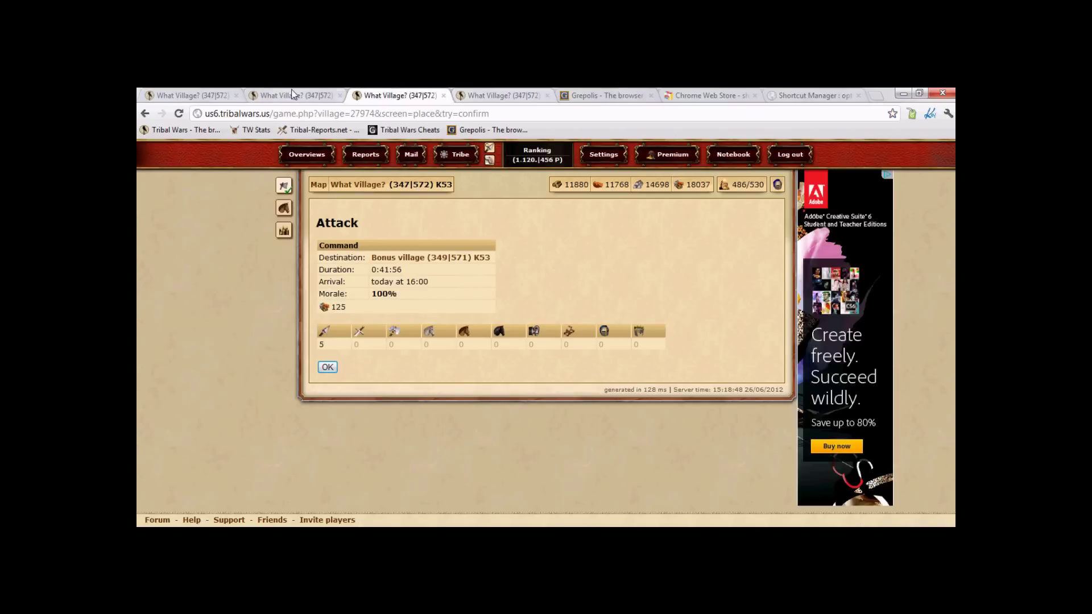
{"action": "key", "text": "ctrl+shift+Tab"}
{"action": "left_click", "coordinate": [231, 101]}
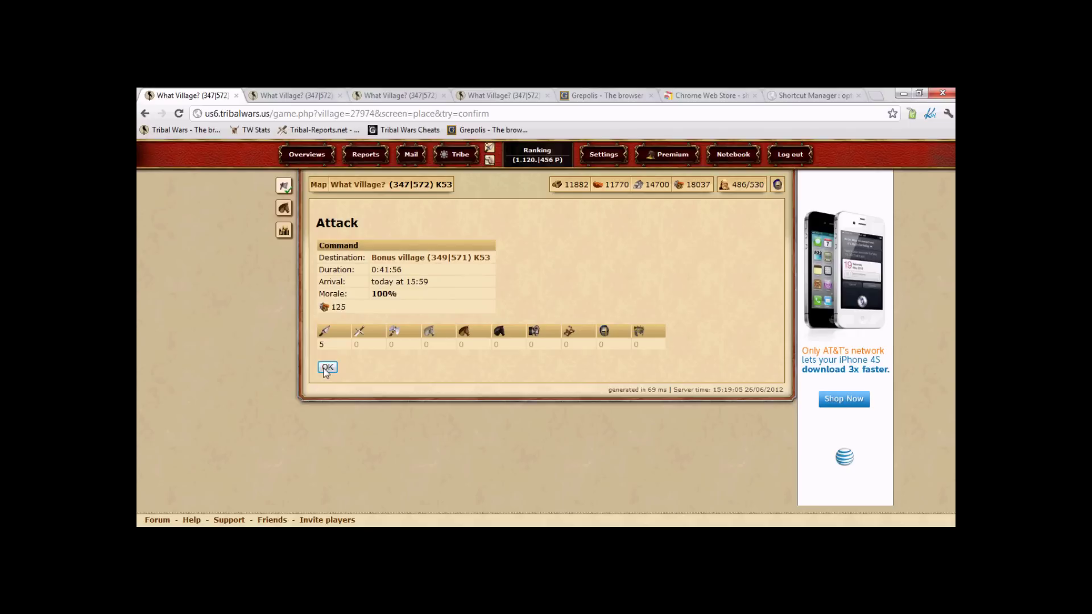
Step: Close the Shortcut Manager and Chrome Web Store tabs
{"action": "left_click", "coordinate": [293, 96]}
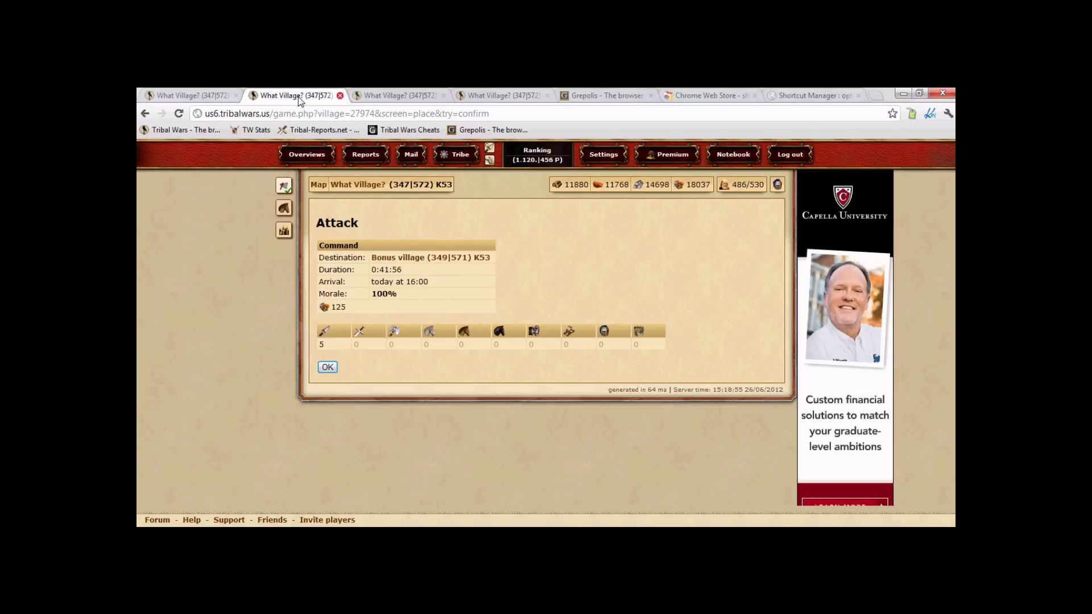
{"action": "left_click", "coordinate": [367, 96]}
{"action": "key", "text": "1"}
{"action": "key", "text": "1"}
{"action": "key", "text": "1"}
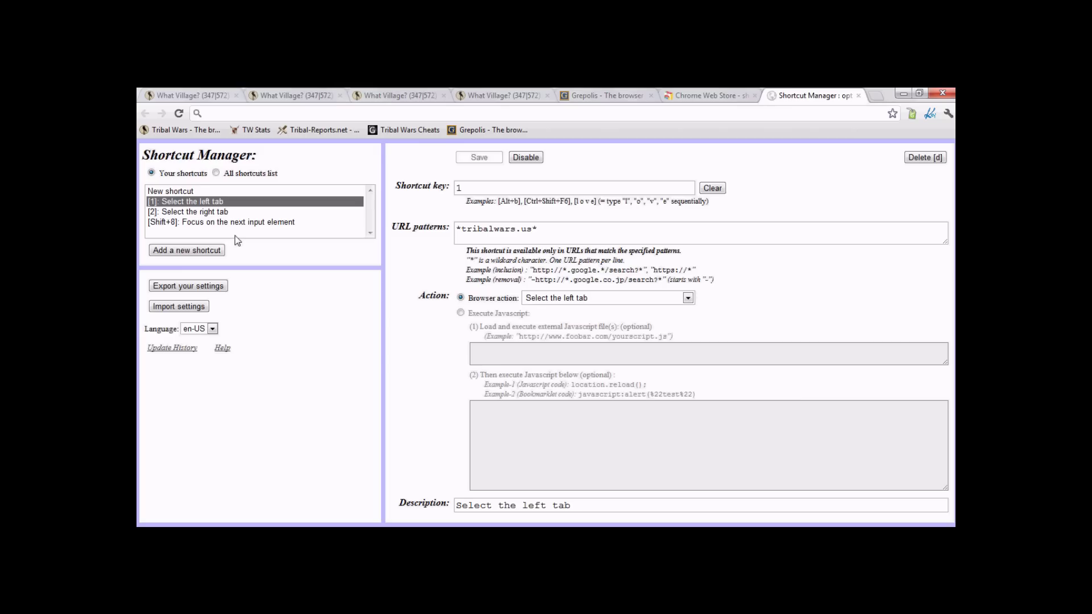
{"action": "left_click", "coordinate": [216, 93]}
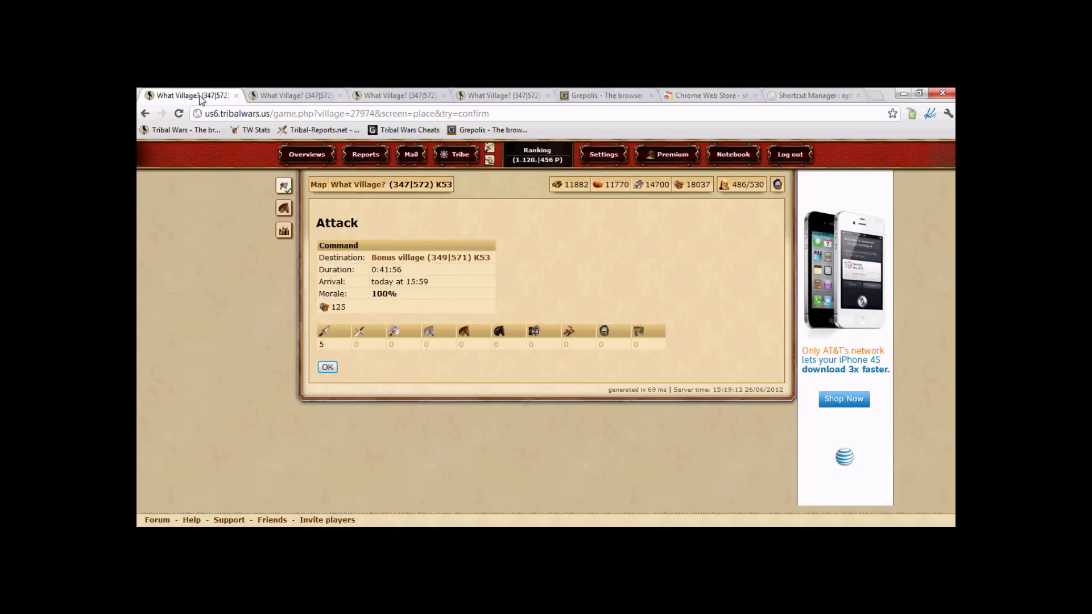
{"action": "left_click", "coordinate": [858, 96]}
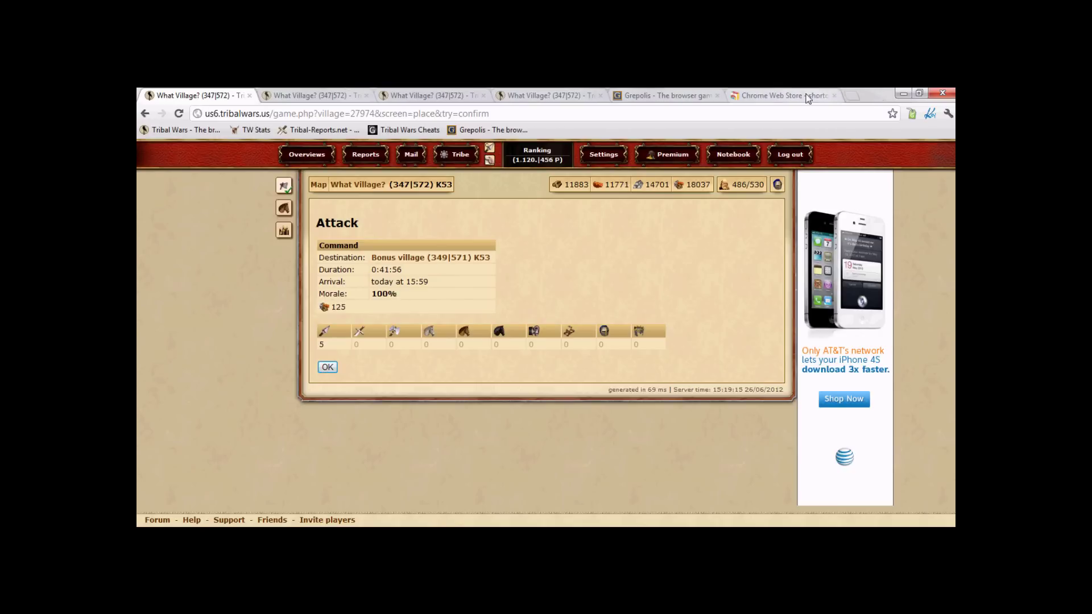
{"action": "left_click", "coordinate": [835, 96]}
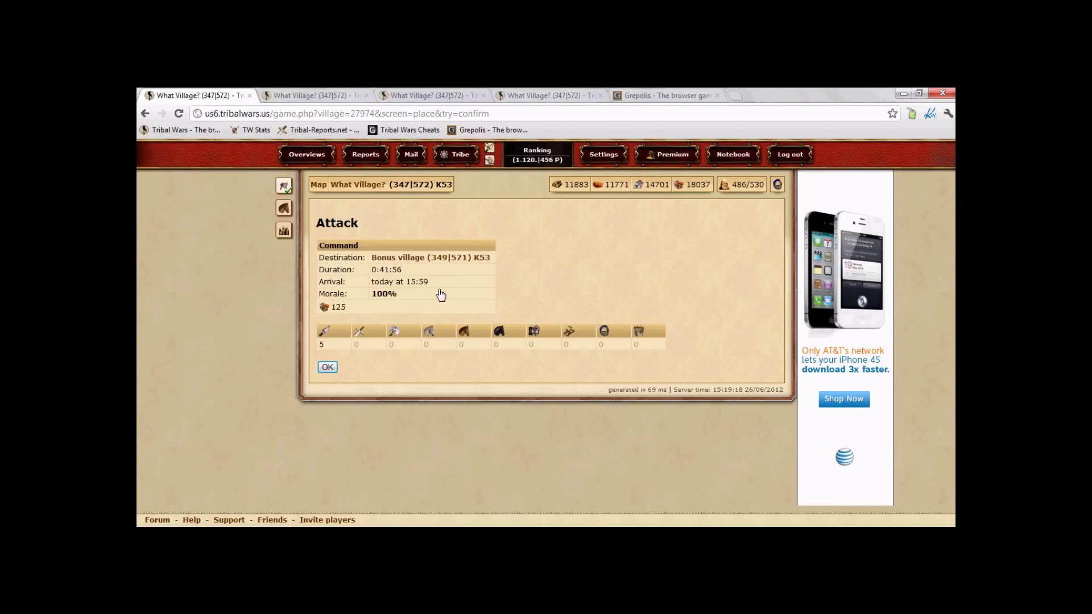
Step: Return to the first attack tab and confirm the attack on Bonus village (349|571)
{"action": "key", "text": "ctrl+Tab"}
{"action": "key", "text": "ctrl+Tab"}
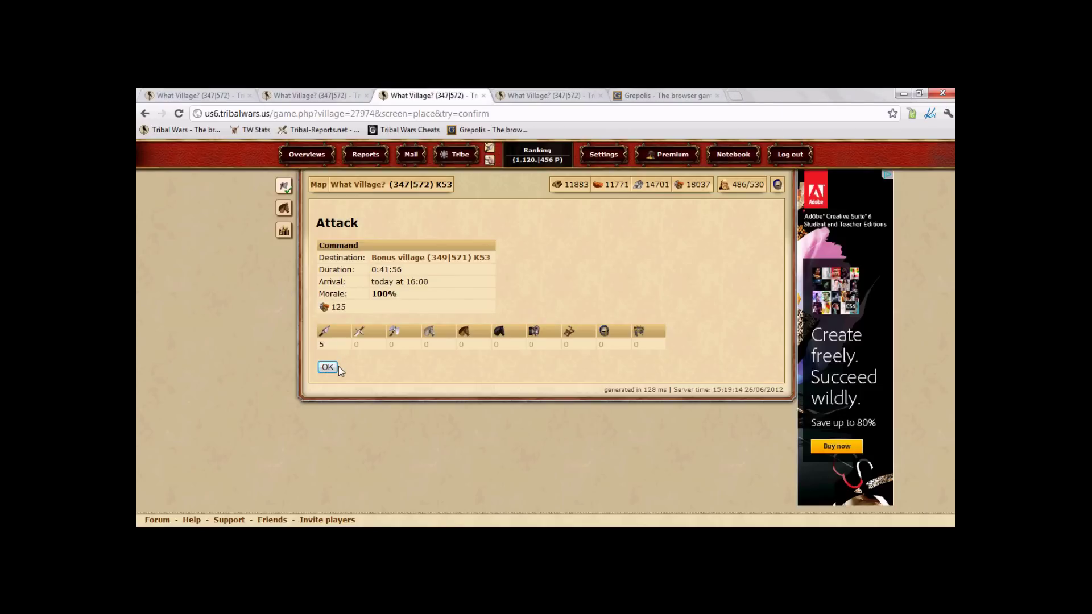
{"action": "key", "text": "ctrl+shift+Tab"}
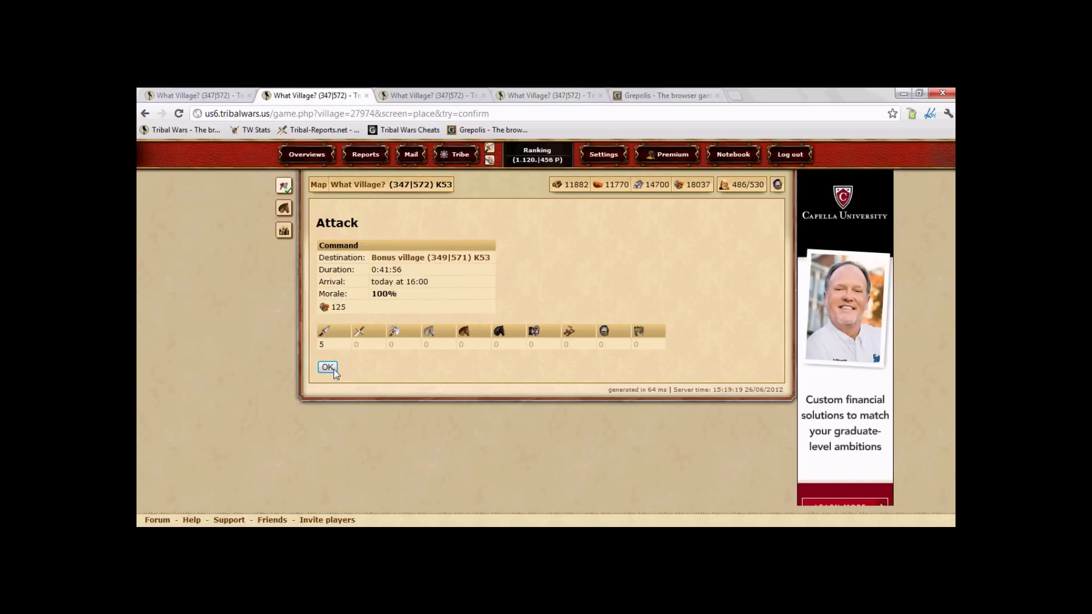
{"action": "key", "text": "ctrl+shift+Tab"}
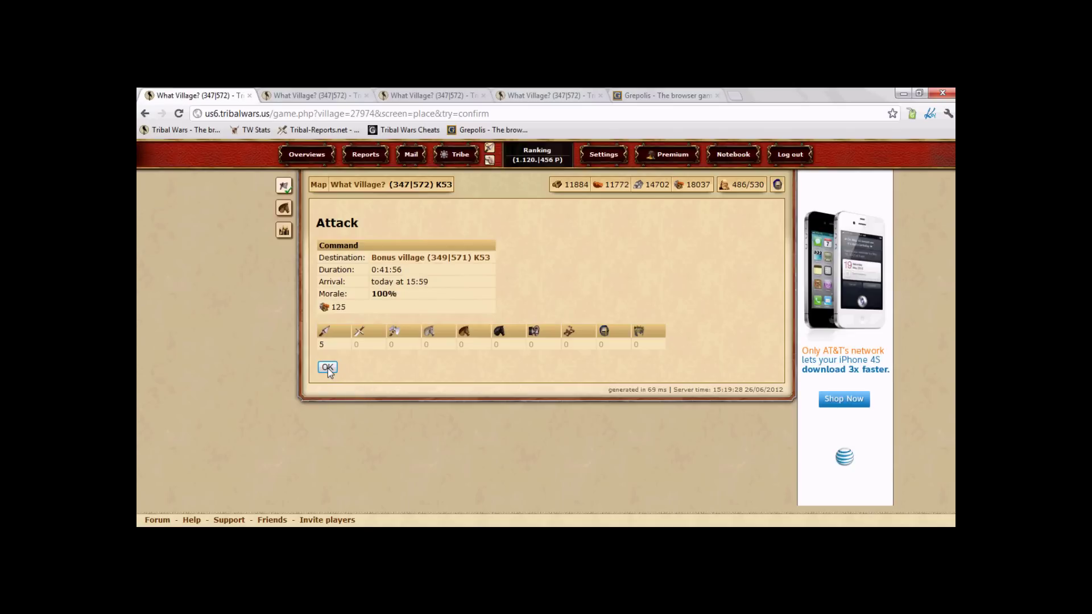
{"action": "left_click", "coordinate": [327, 368]}
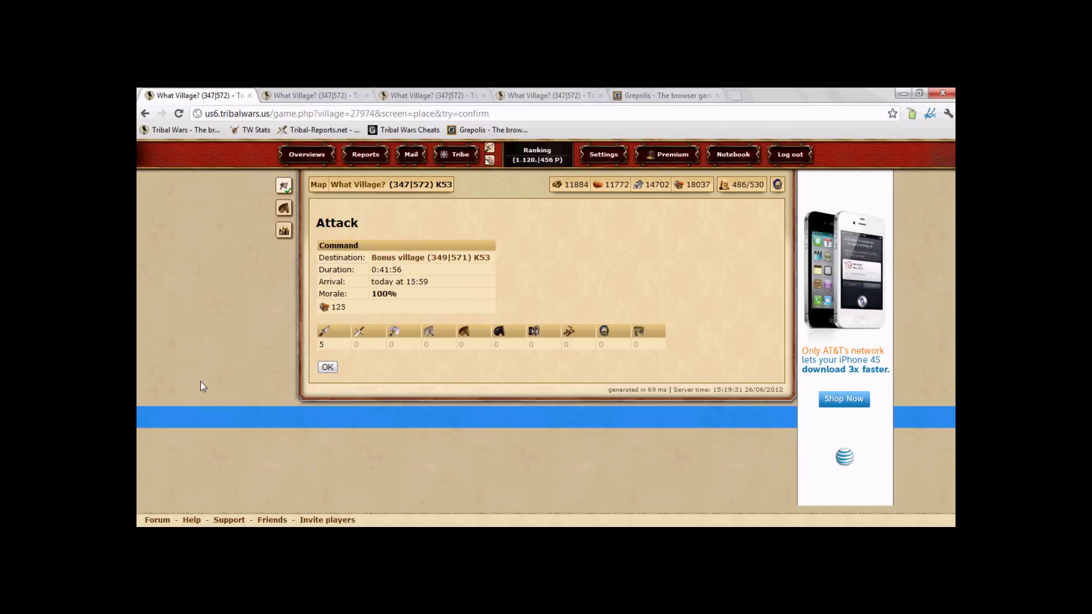
{"action": "left_click_drag", "start_coordinate": [201, 387], "coordinate": [220, 417]}
{"action": "left_click", "coordinate": [194, 335]}
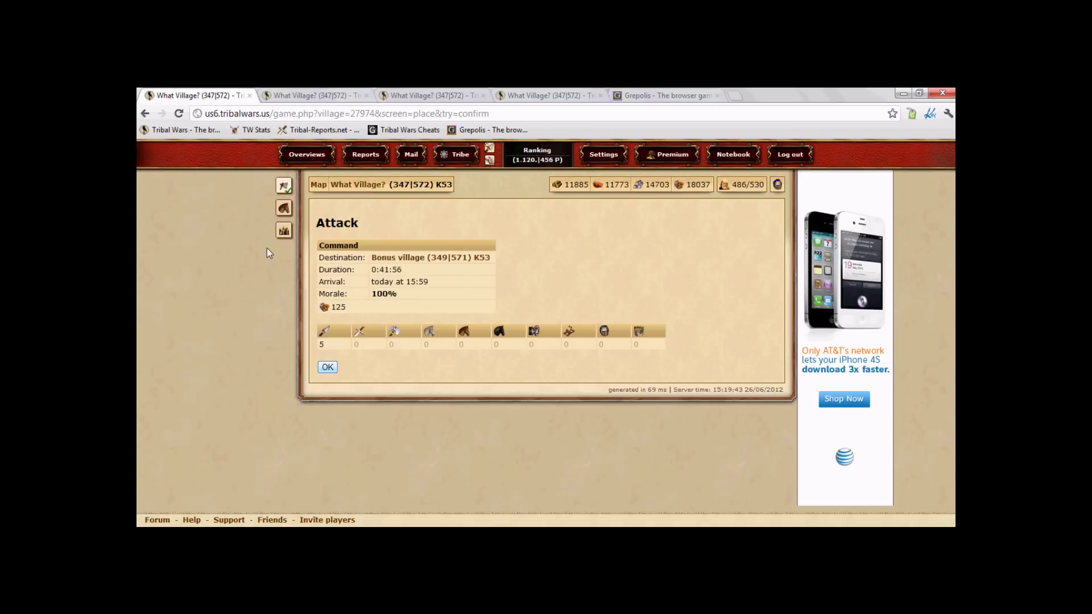
{"action": "left_click", "coordinate": [328, 368]}
Step: Return to the first tab's Rally point to check the outgoing attack on Bonus village (349|571)
{"action": "key", "text": "ctrl+shift+Tab"}
{"action": "left_click", "coordinate": [195, 97]}
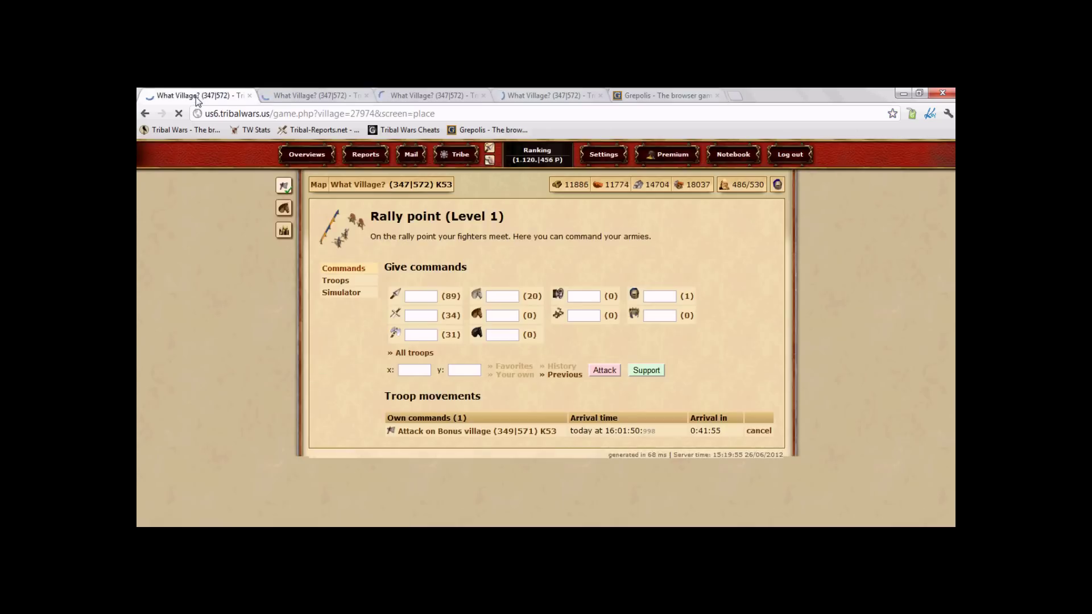